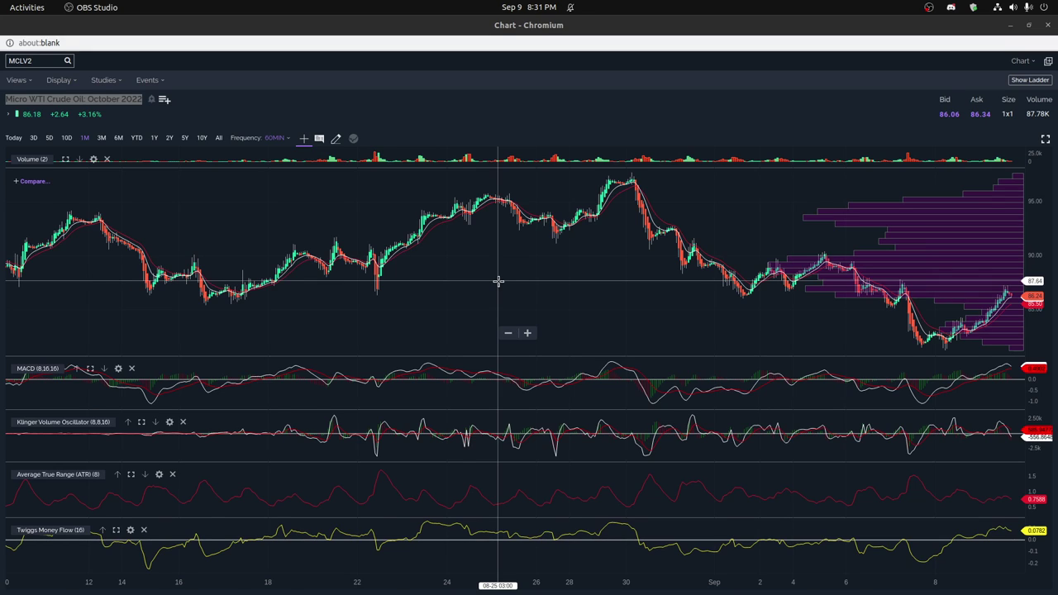
Step: Draw horizontal price lines at the 89.10 and 93.46 levels
{"action": "left_click", "coordinate": [335, 138]}
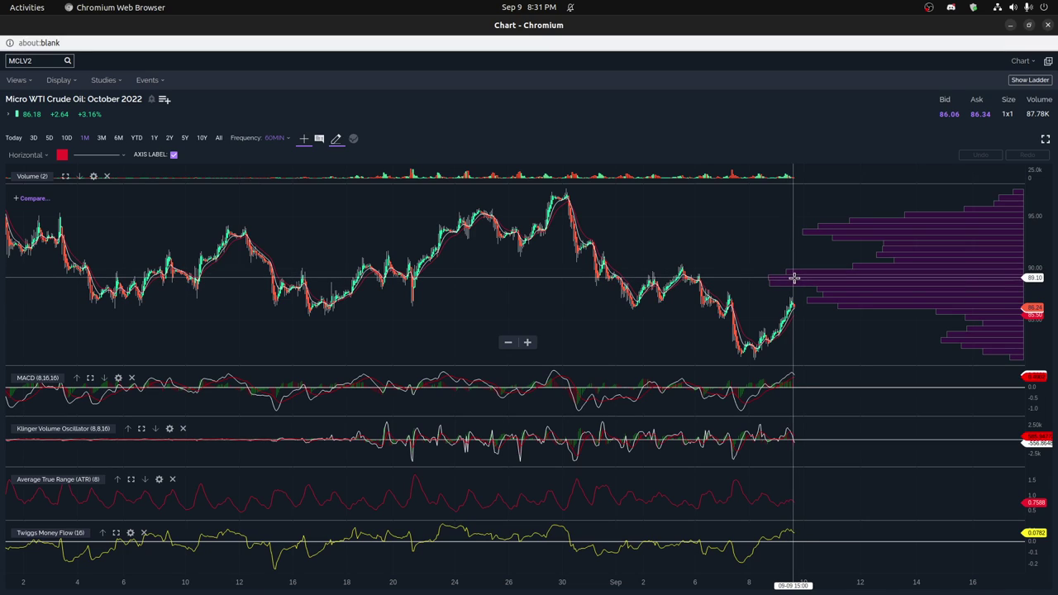
{"action": "left_click", "coordinate": [793, 277]}
{"action": "left_click", "coordinate": [813, 232]}
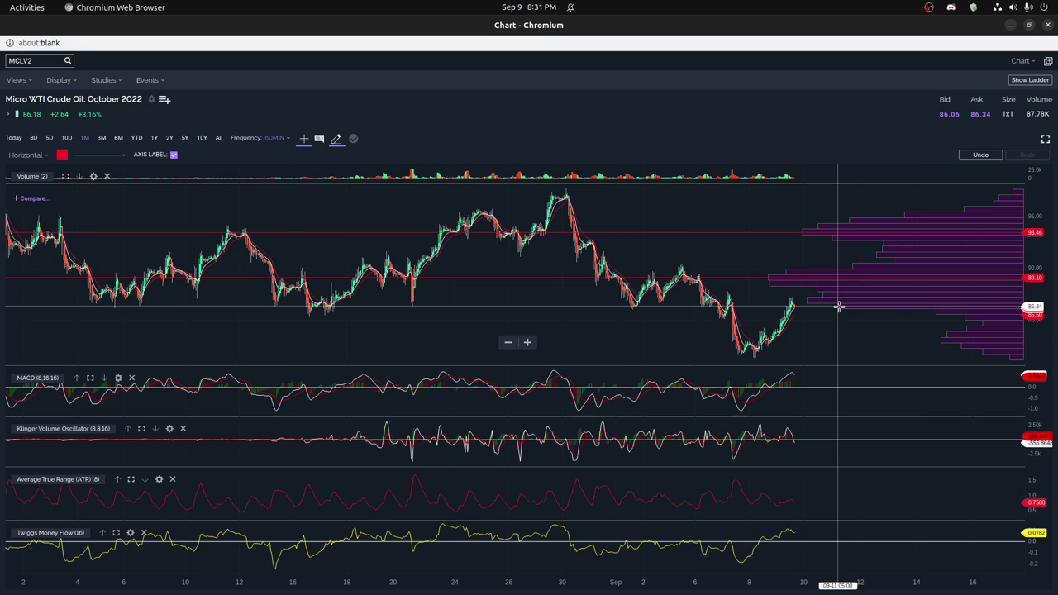
Step: Switch the line colour to yellow and draw a horizontal line at the current price, near 86.3
{"action": "left_click", "coordinate": [63, 155]}
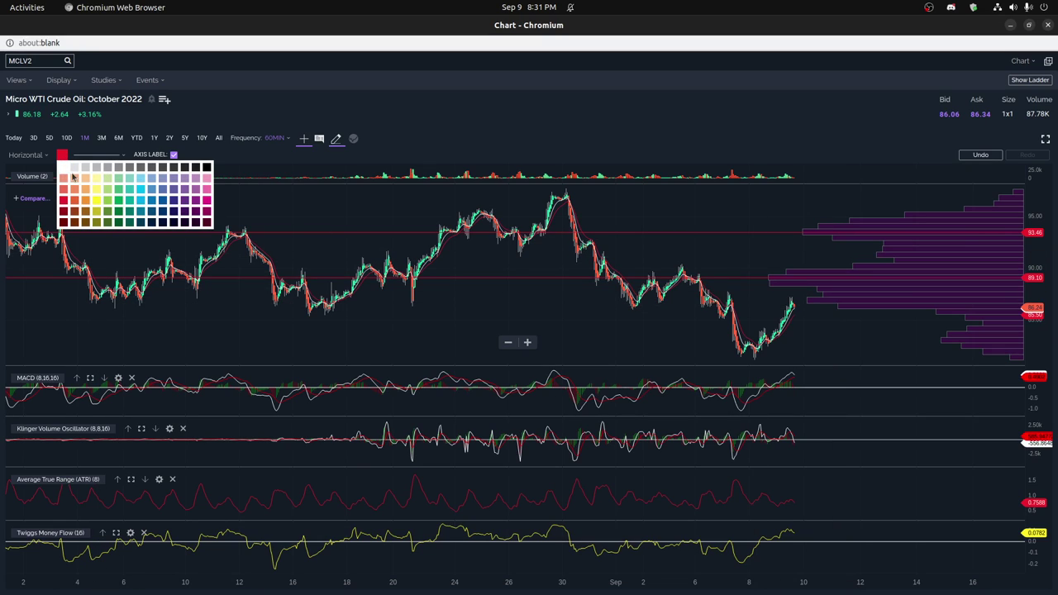
{"action": "left_click", "coordinate": [96, 200]}
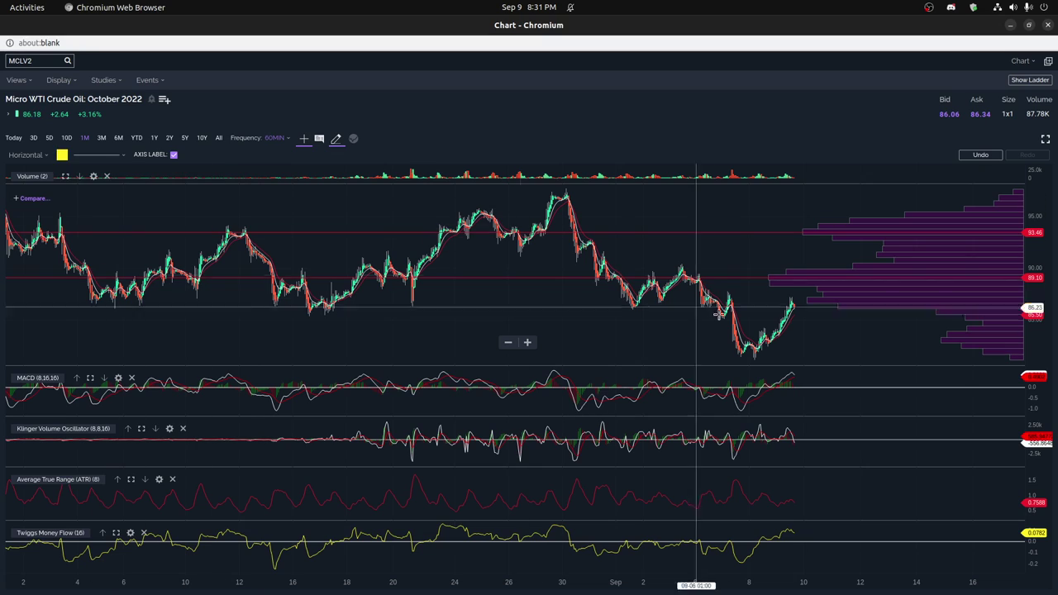
{"action": "left_click", "coordinate": [804, 307]}
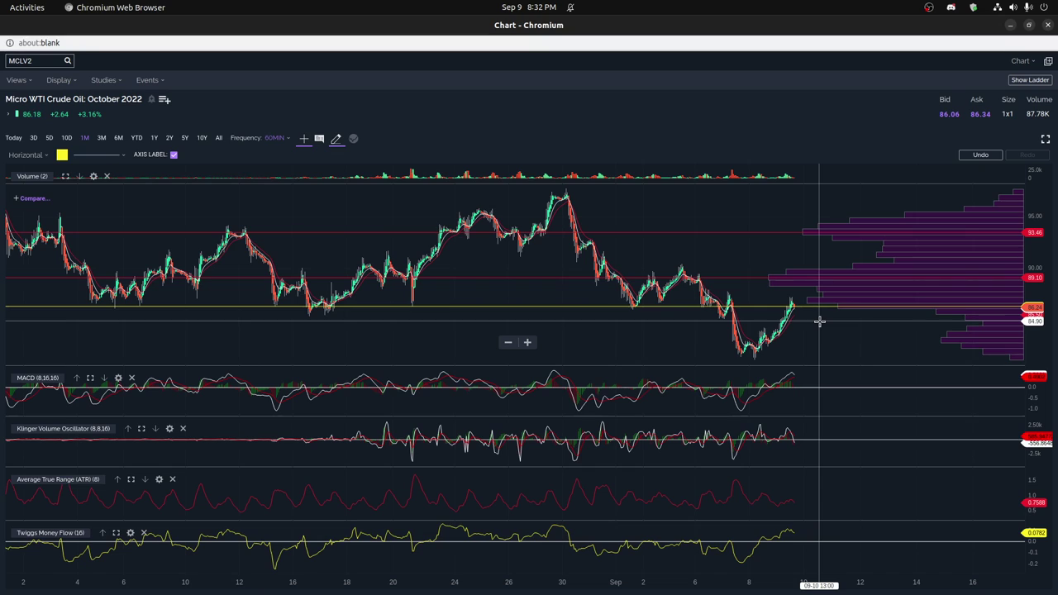
Step: Zoom the chart out and back in, then pan it slightly along the dates
{"action": "scroll", "coordinate": [819, 322], "scroll_direction": "down", "scroll_amount": 3}
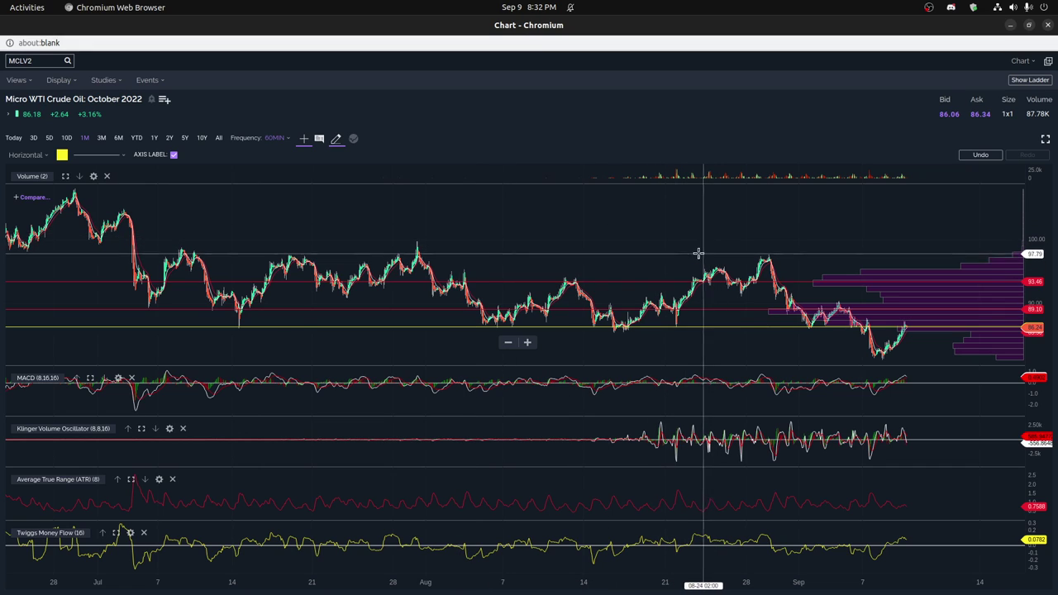
{"action": "scroll", "coordinate": [692, 253], "scroll_direction": "up", "scroll_amount": 3}
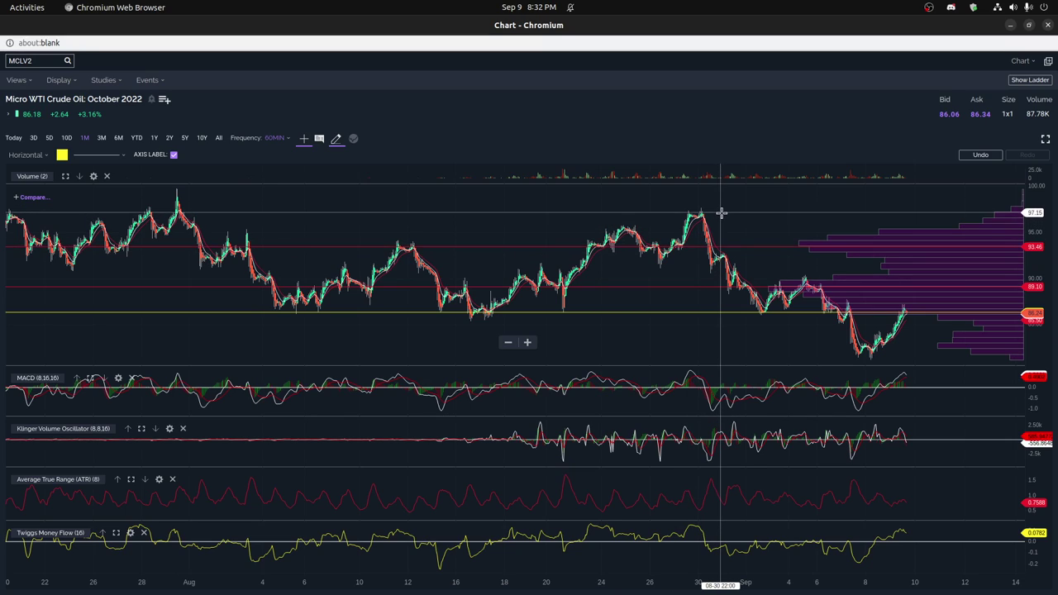
{"action": "left_click_drag", "start_coordinate": [732, 209], "coordinate": [666, 228]}
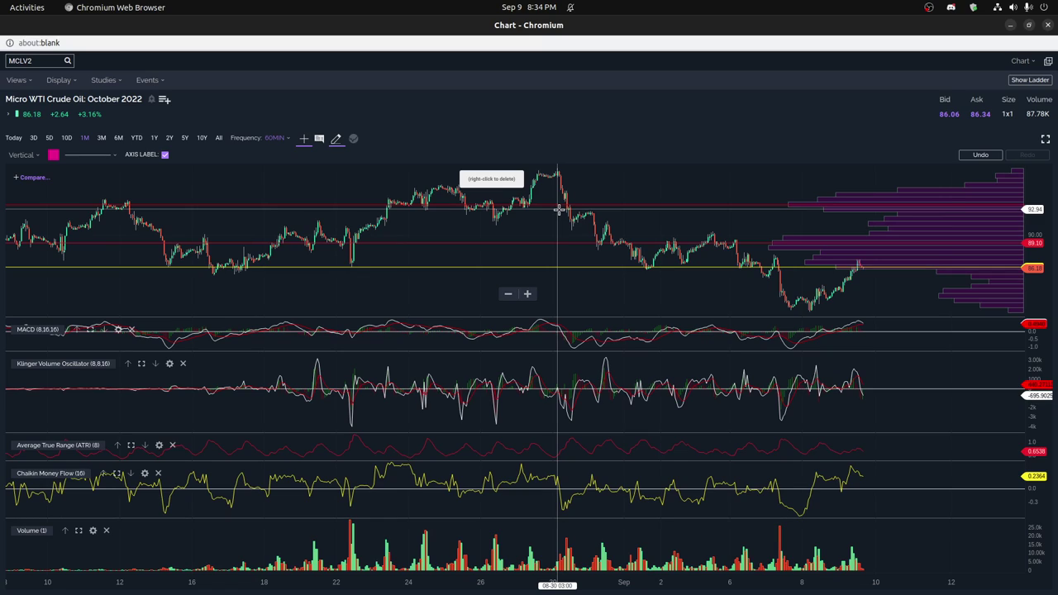
Step: Draw vertical lines at the 08-30 03:00 peak and 09-08 05:00 low, then maximize MACD
{"action": "left_click", "coordinate": [559, 209]}
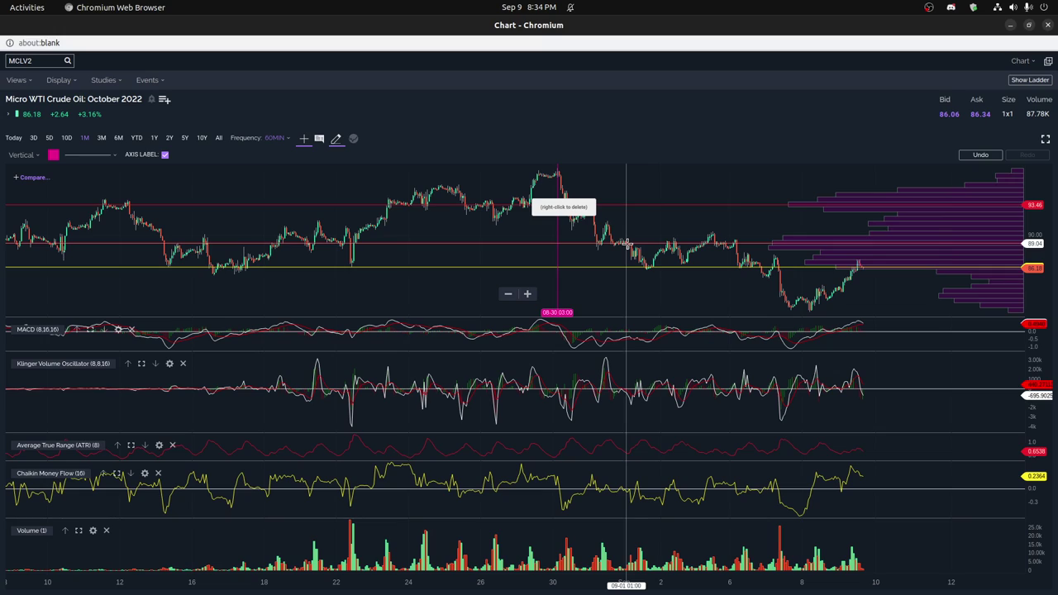
{"action": "left_click", "coordinate": [811, 314]}
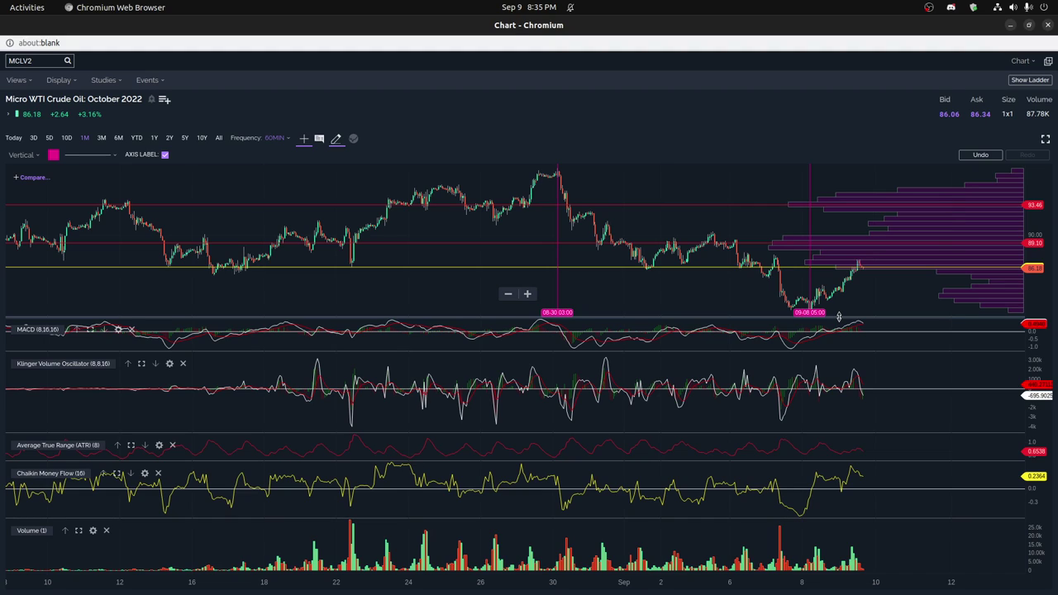
{"action": "double_click", "coordinate": [838, 317]}
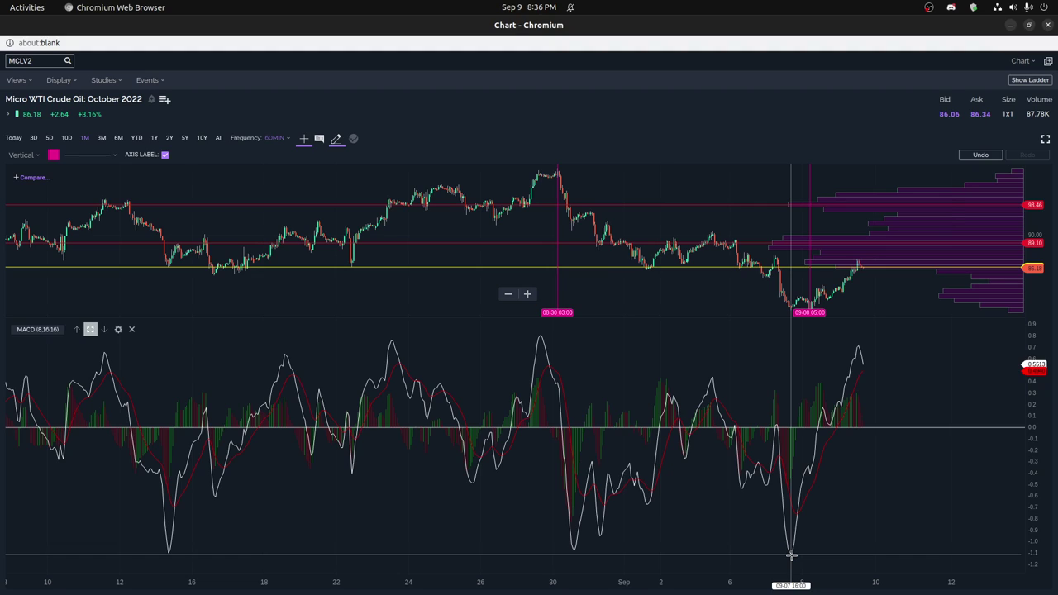
Step: Mark the MACD lows at 09-07 16:00 and 08-15 08:00 and the 08-29 15:00 peak with vertical lines
{"action": "left_click", "coordinate": [791, 550]}
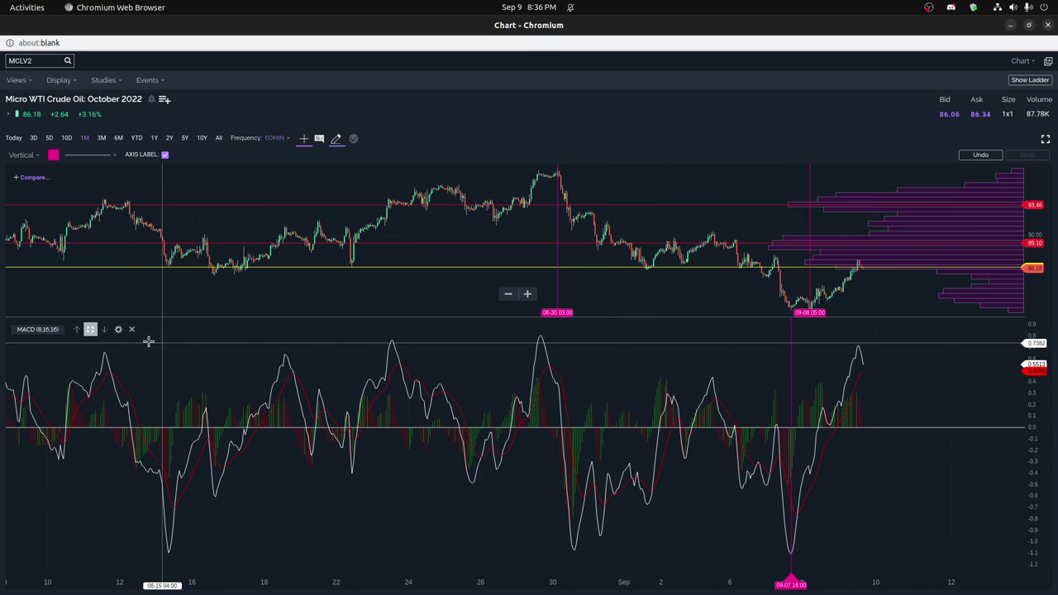
{"action": "left_click", "coordinate": [90, 329]}
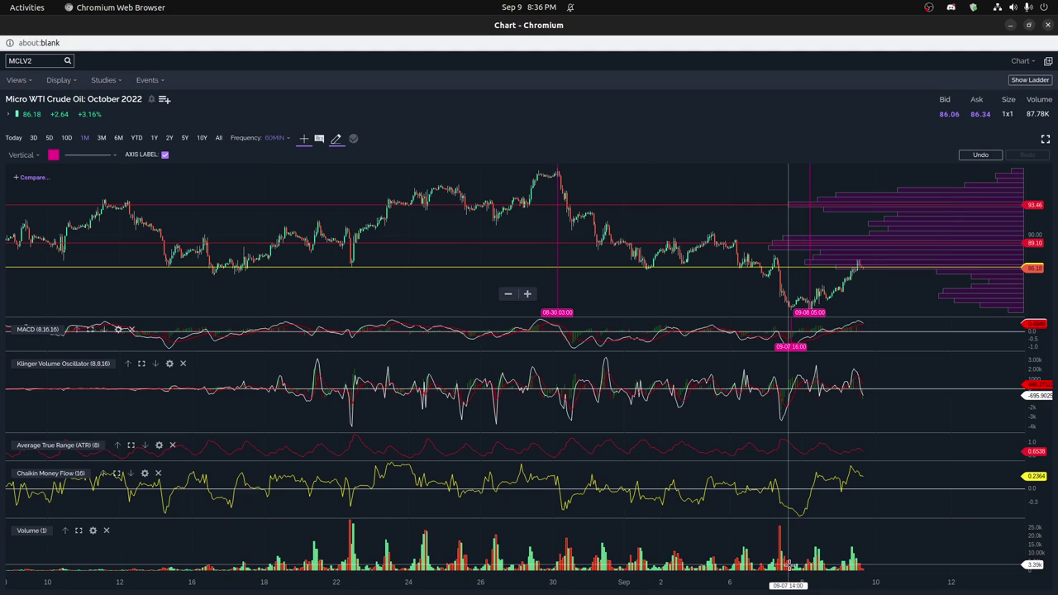
{"action": "left_click", "coordinate": [90, 329]}
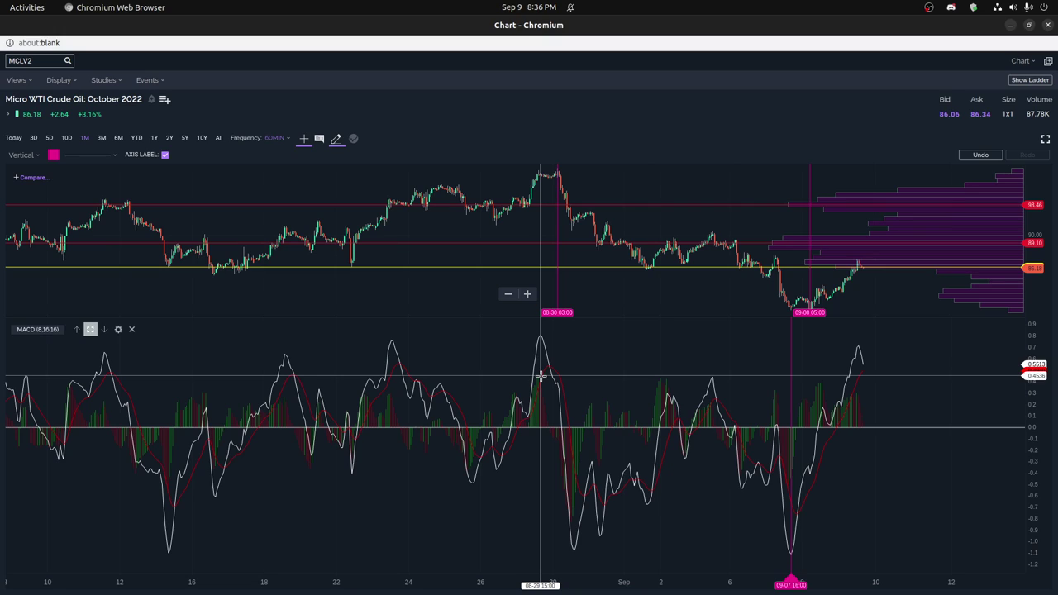
{"action": "left_click", "coordinate": [539, 376]}
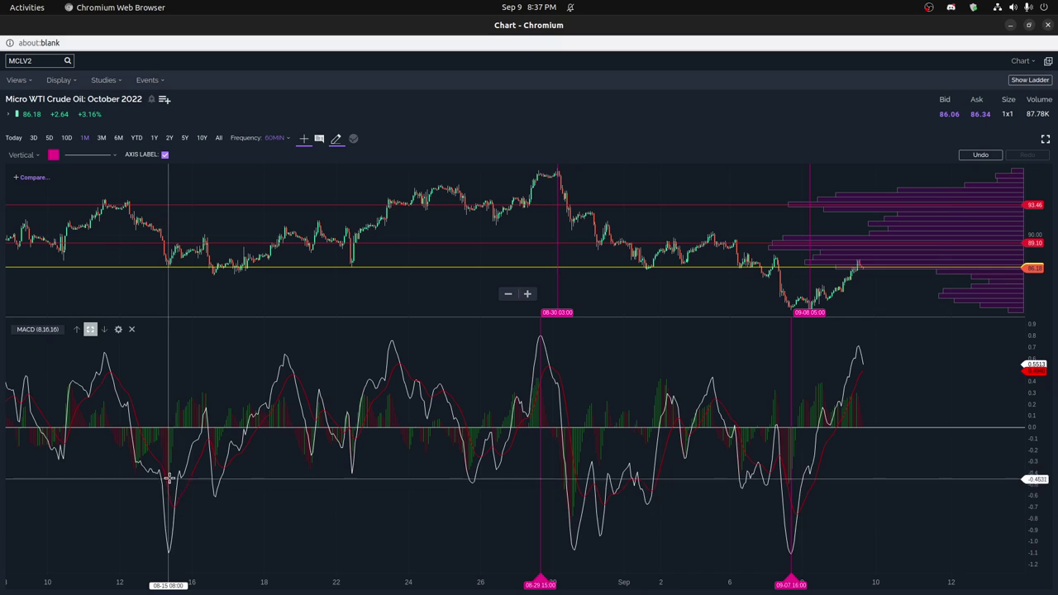
{"action": "left_click", "coordinate": [167, 264]}
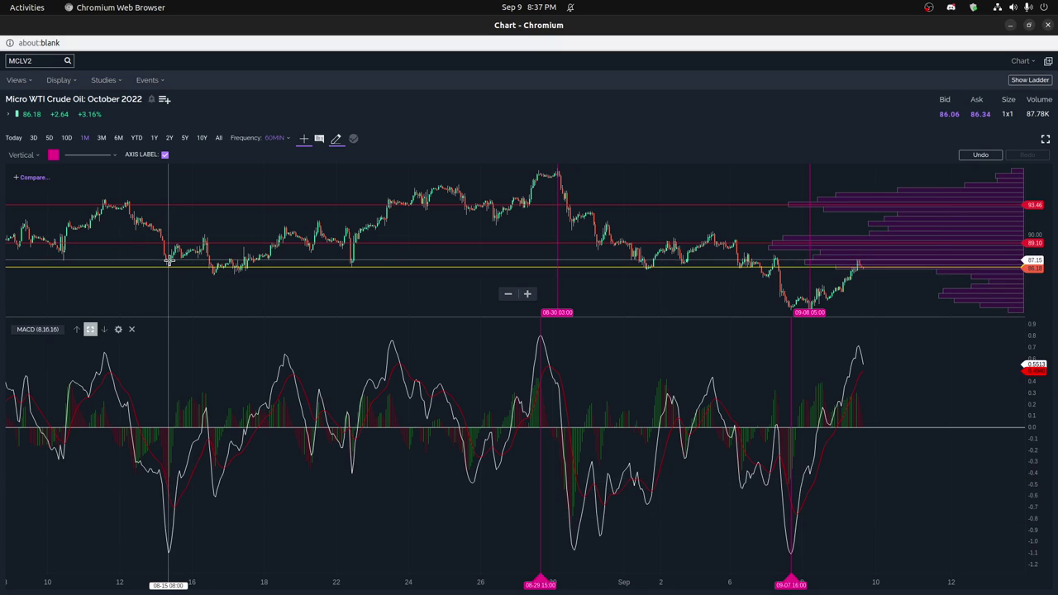
{"action": "left_click", "coordinate": [168, 420]}
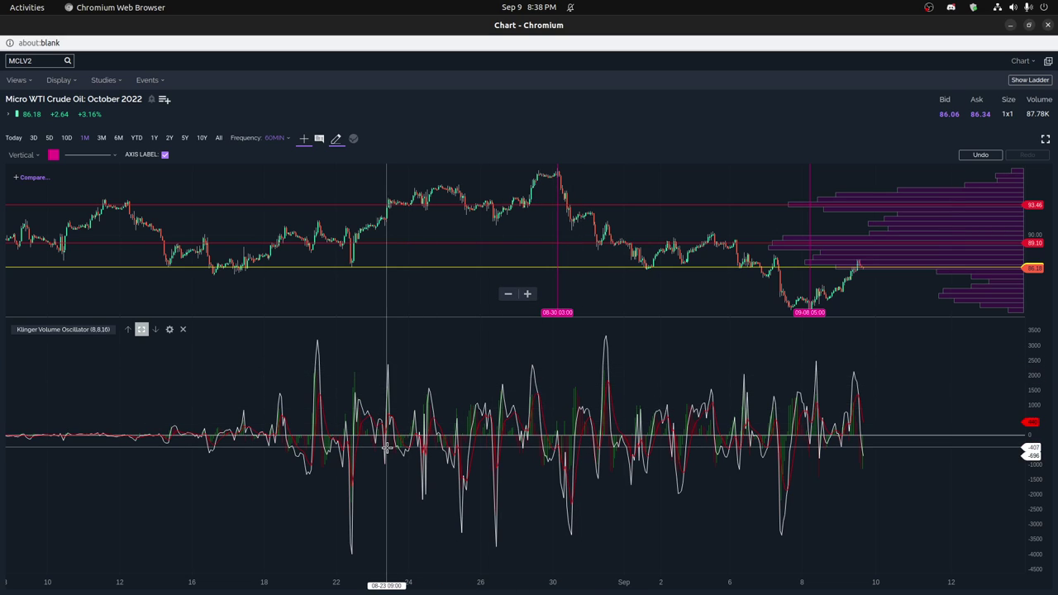
Step: Mark the 08-22 10:00 Klinger low with a vertical line, restore Klinger, and maximize Volume
{"action": "left_click", "coordinate": [352, 549]}
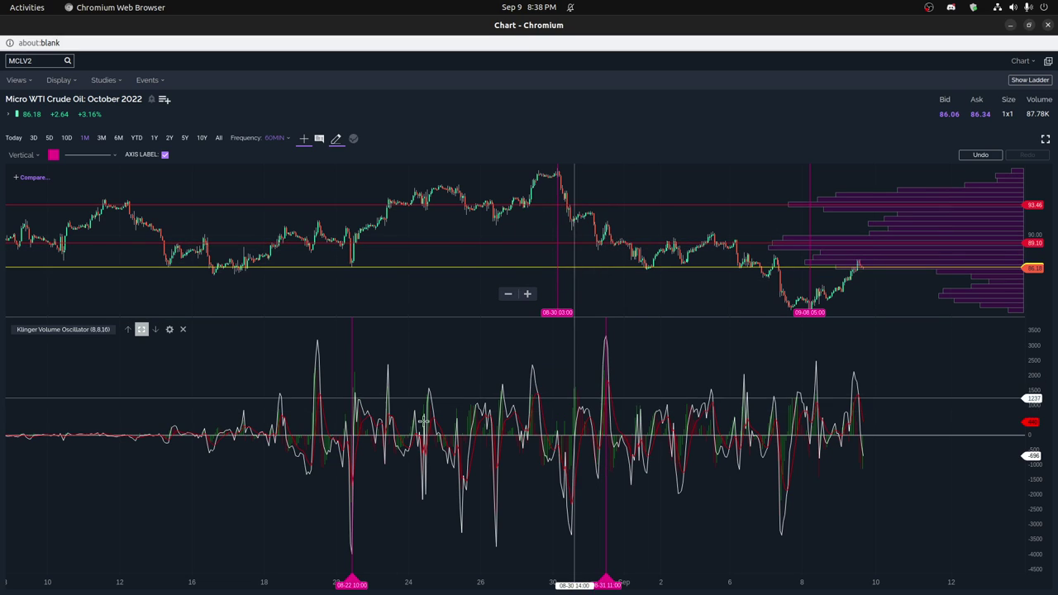
{"action": "left_click", "coordinate": [140, 329]}
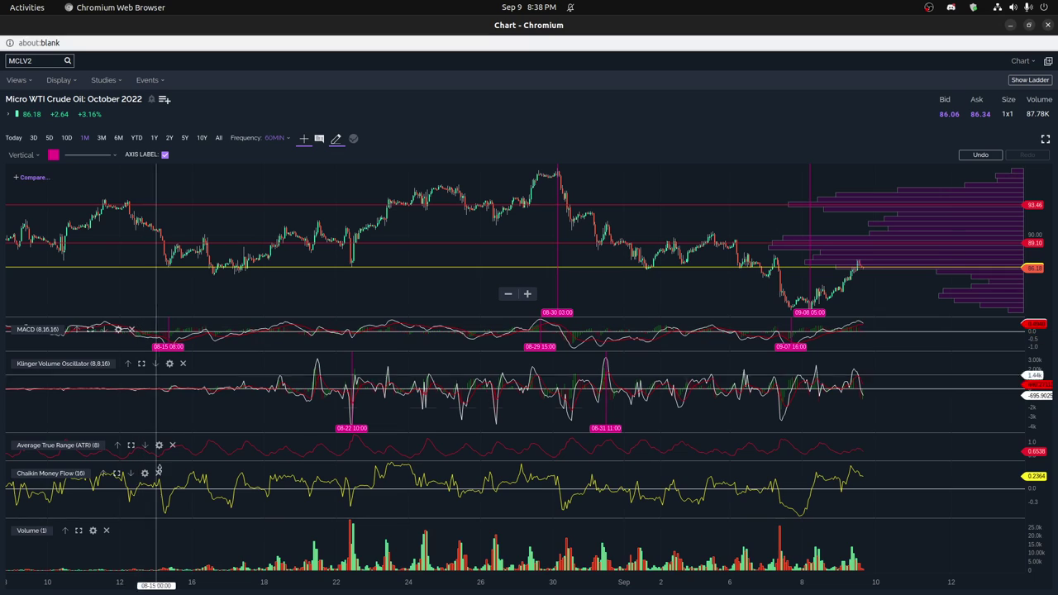
{"action": "left_click", "coordinate": [79, 531]}
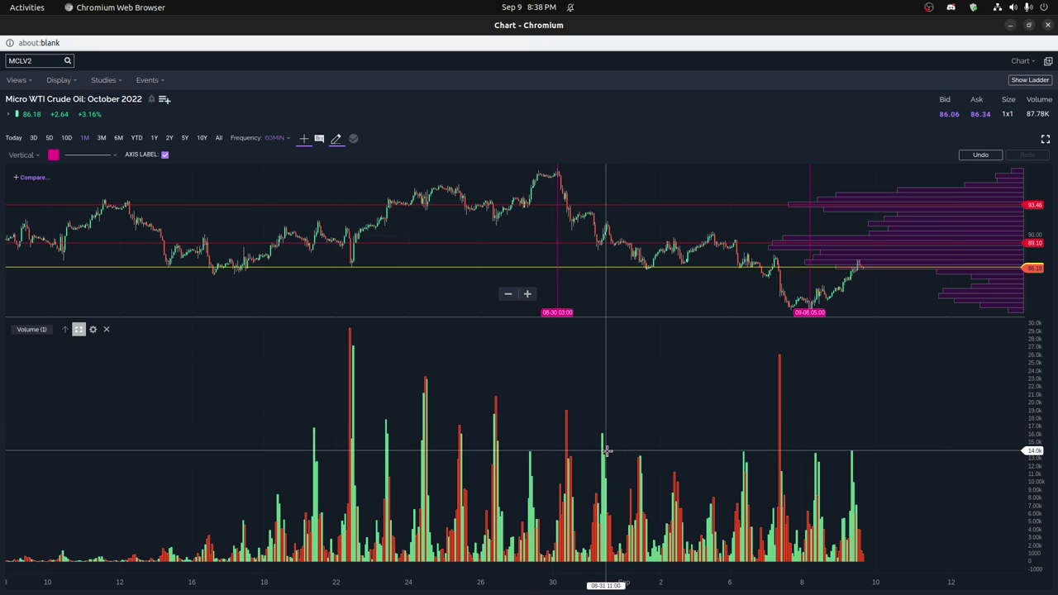
Step: Restore Volume, mark the 08-31 11:00 Klinger peak, and maximize the ATR (8) pane
{"action": "left_click", "coordinate": [78, 328]}
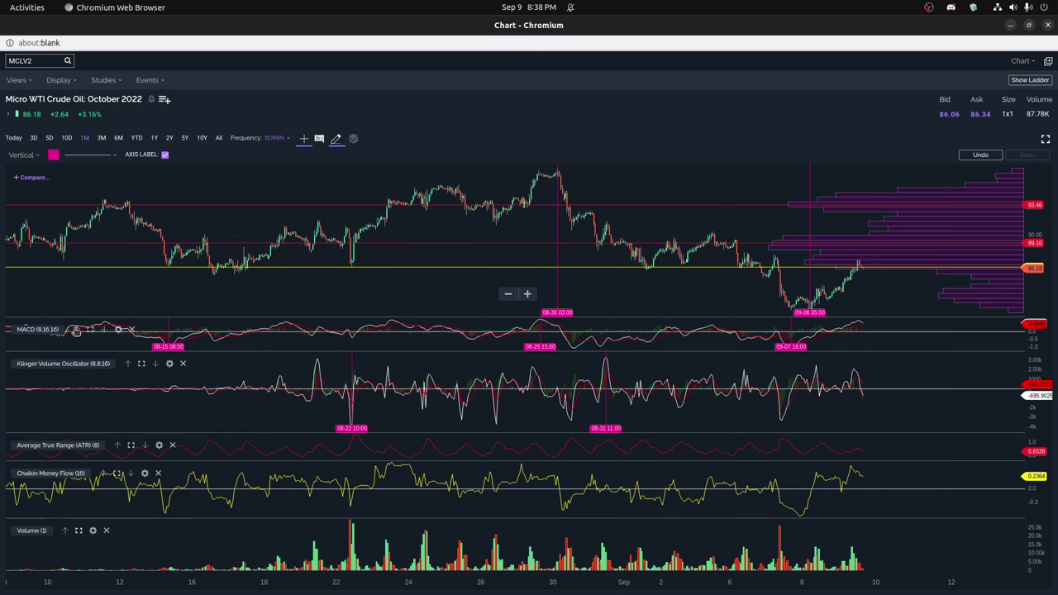
{"action": "left_click", "coordinate": [603, 404]}
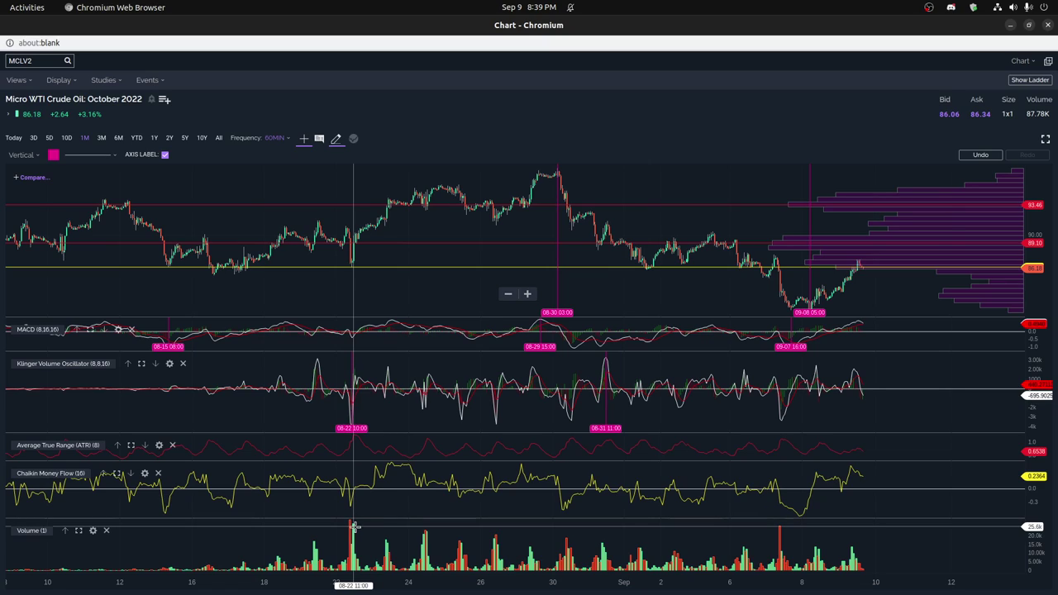
{"action": "left_click", "coordinate": [131, 444]}
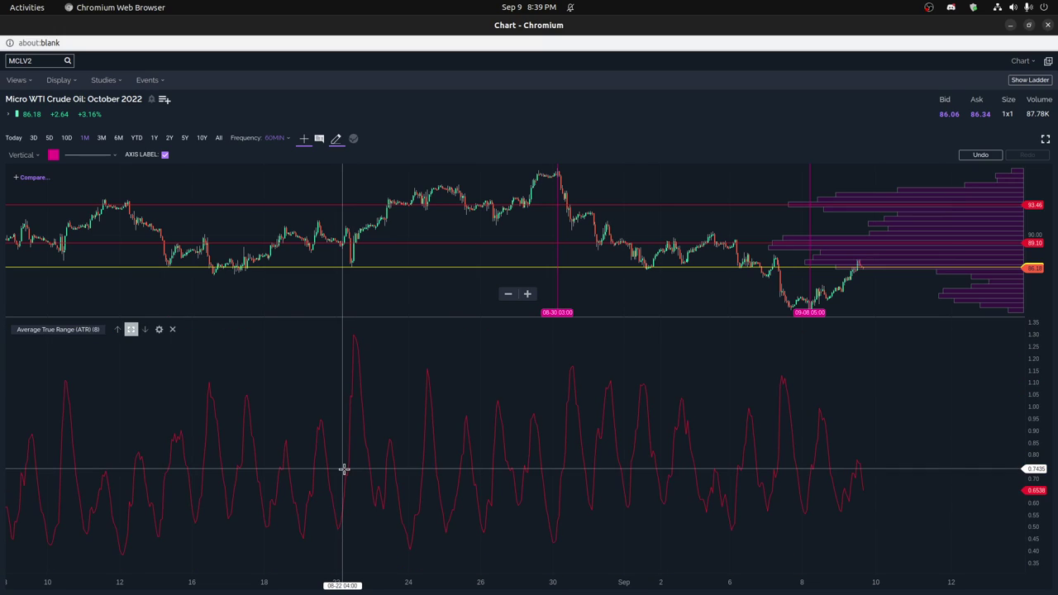
Step: Draw a vertical line at the 08-22 11:00 ATR peak
{"action": "left_click", "coordinate": [354, 422]}
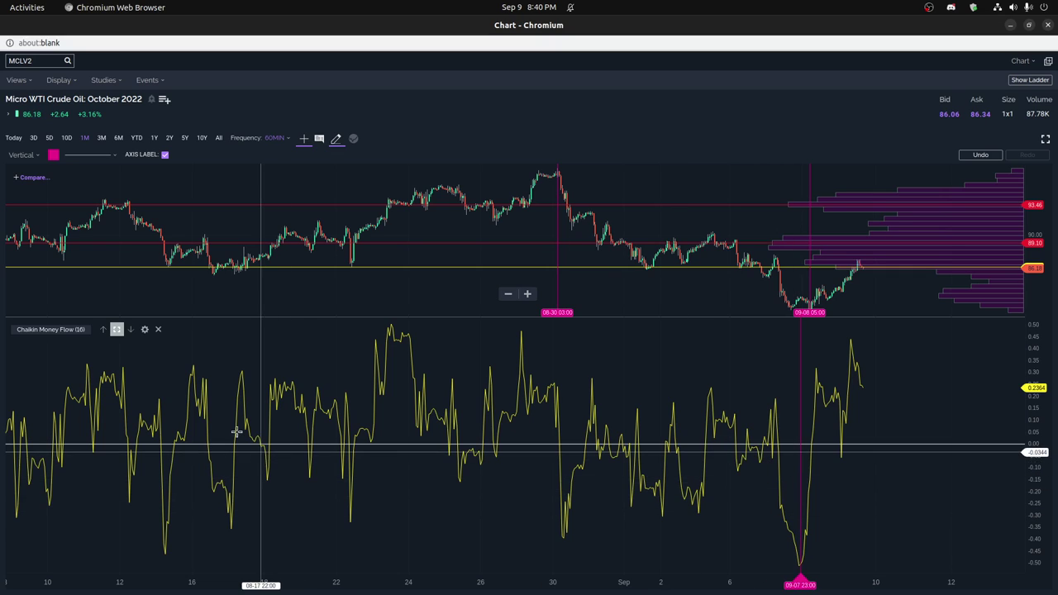
{"action": "left_click", "coordinate": [117, 329]}
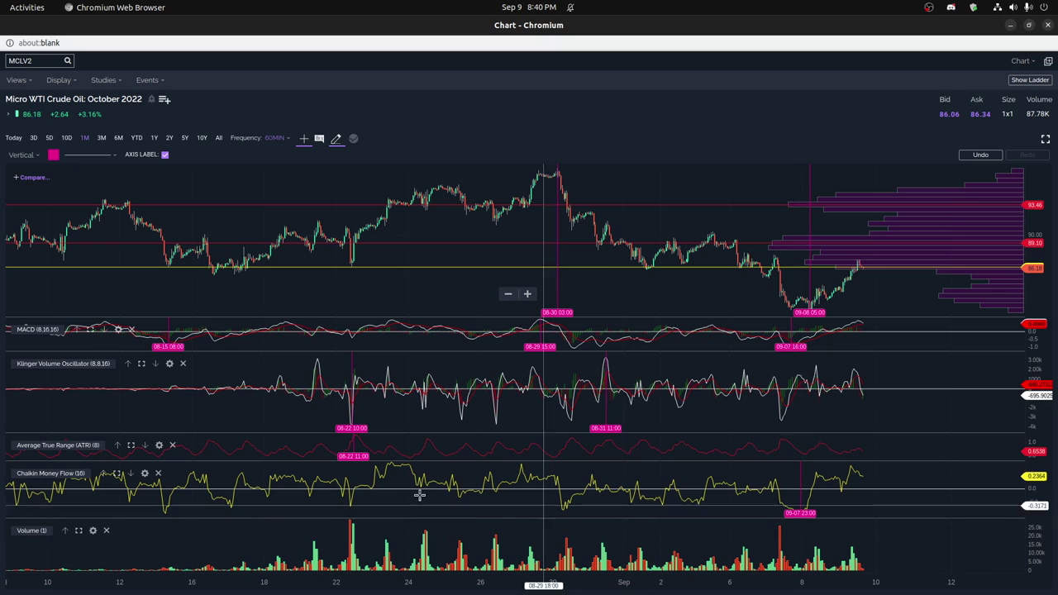
{"action": "left_click", "coordinate": [117, 475]}
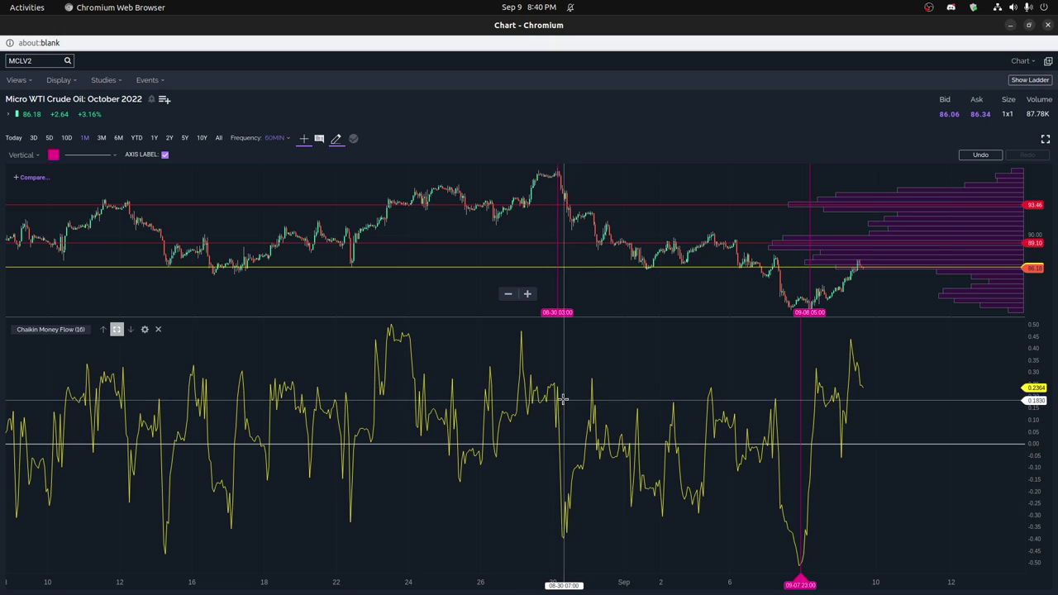
{"action": "left_click", "coordinate": [559, 198]}
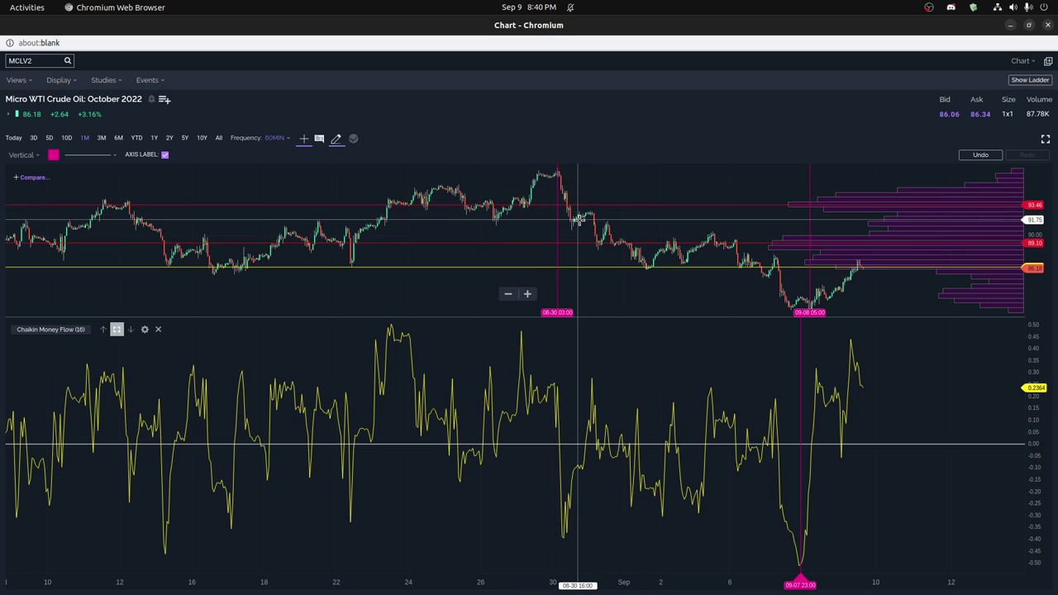
Step: Draw two rising trend lines across the Chaikin Money Flow pane
{"action": "left_click", "coordinate": [715, 267]}
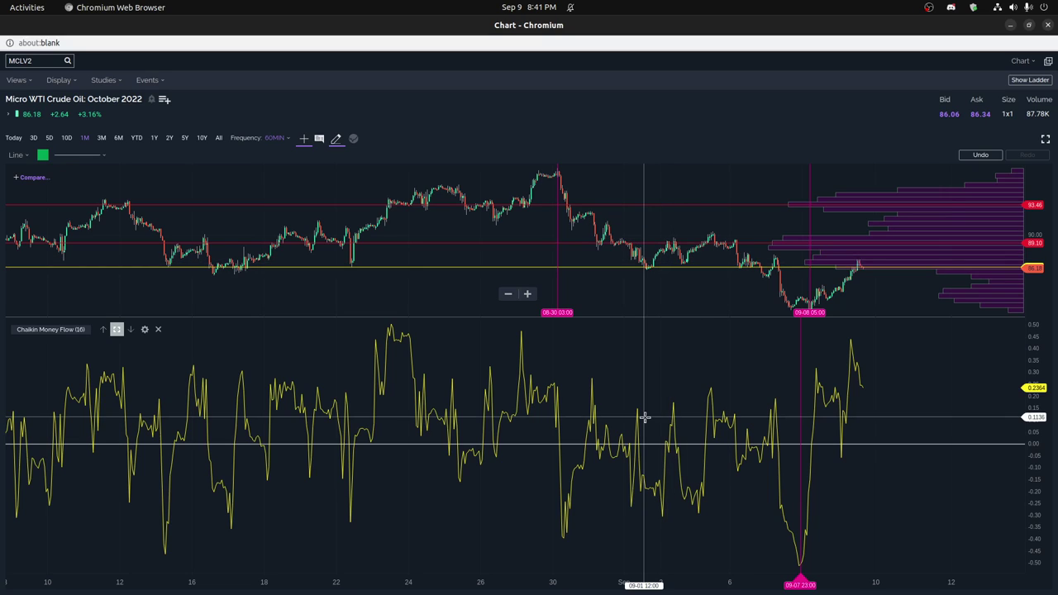
{"action": "left_click", "coordinate": [619, 424]}
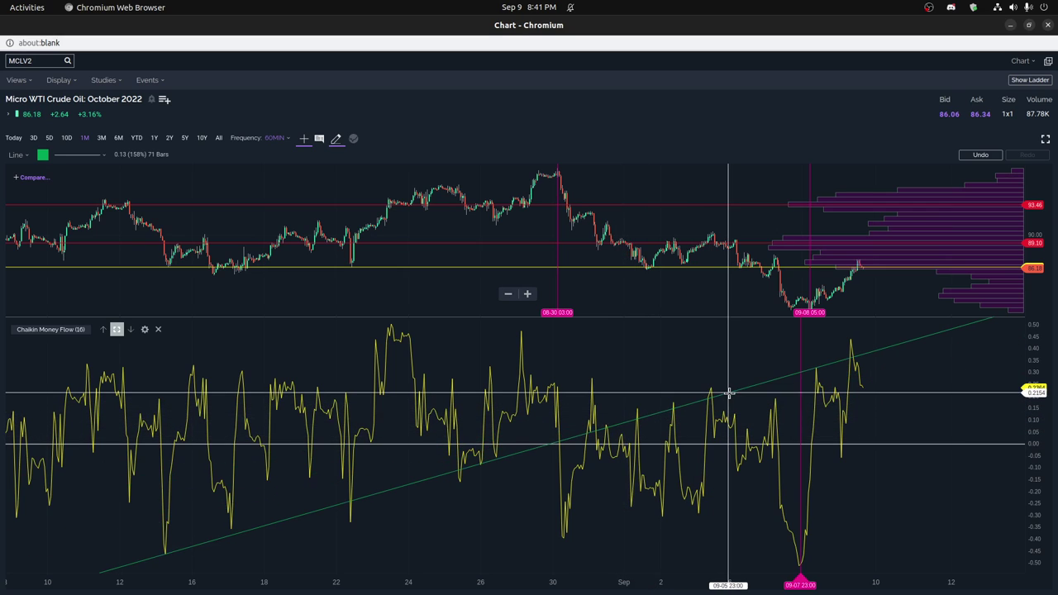
{"action": "left_click", "coordinate": [728, 394]}
{"action": "left_click", "coordinate": [578, 540]}
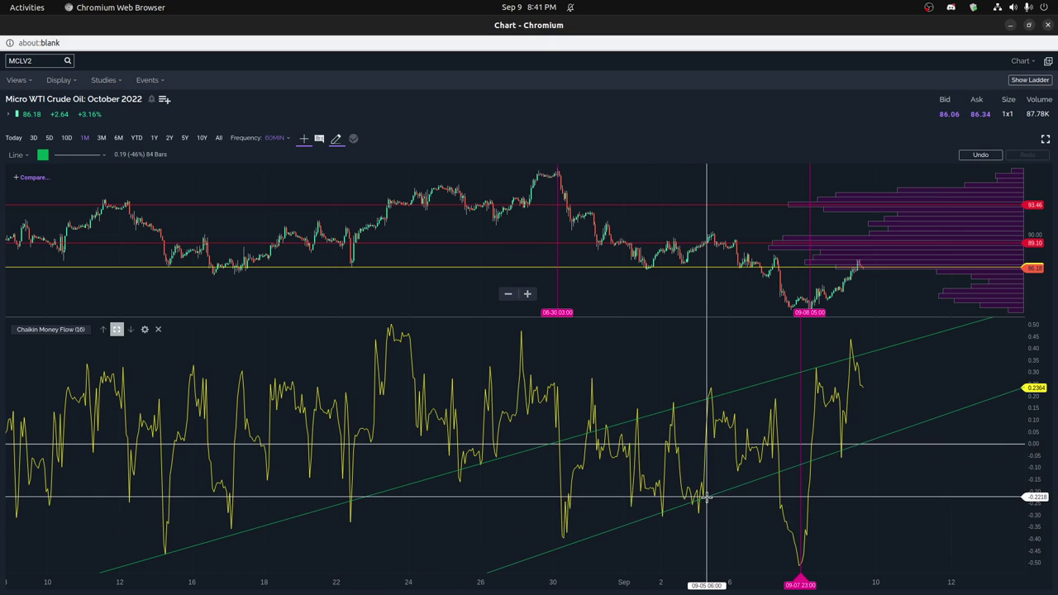
{"action": "left_click", "coordinate": [705, 496]}
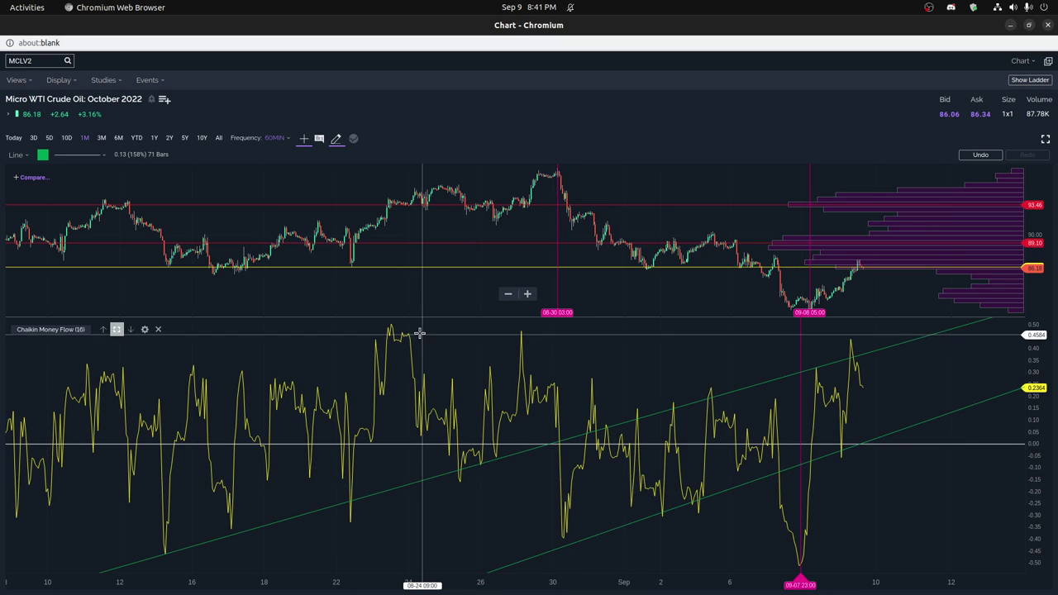
Step: Add two descending trend lines in the Chaikin pane that cross the rising ones
{"action": "left_click", "coordinate": [382, 323]}
{"action": "left_click", "coordinate": [537, 391]}
{"action": "left_click", "coordinate": [378, 426]}
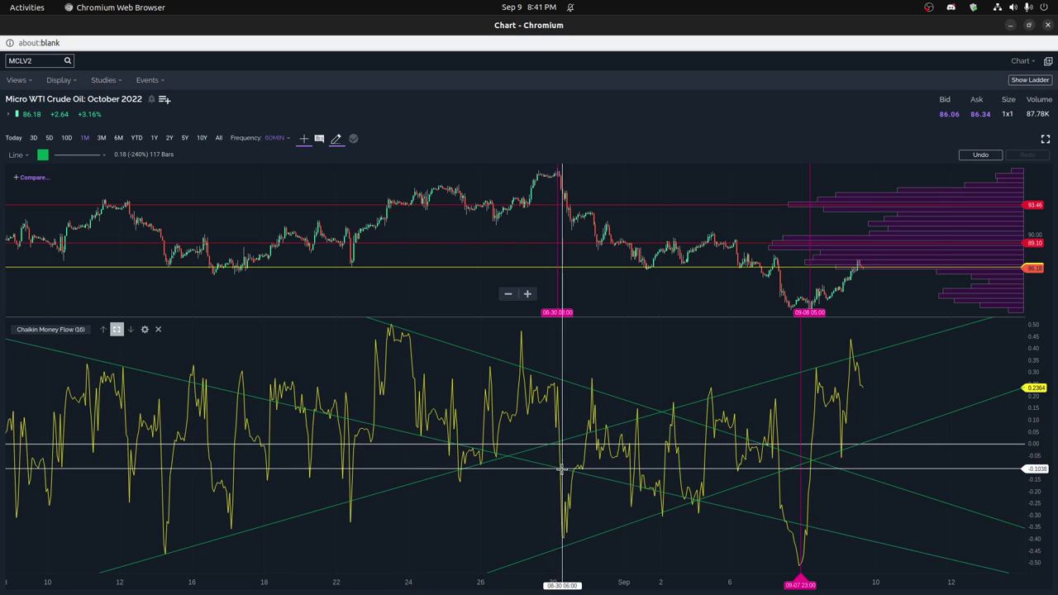
{"action": "left_click", "coordinate": [568, 476]}
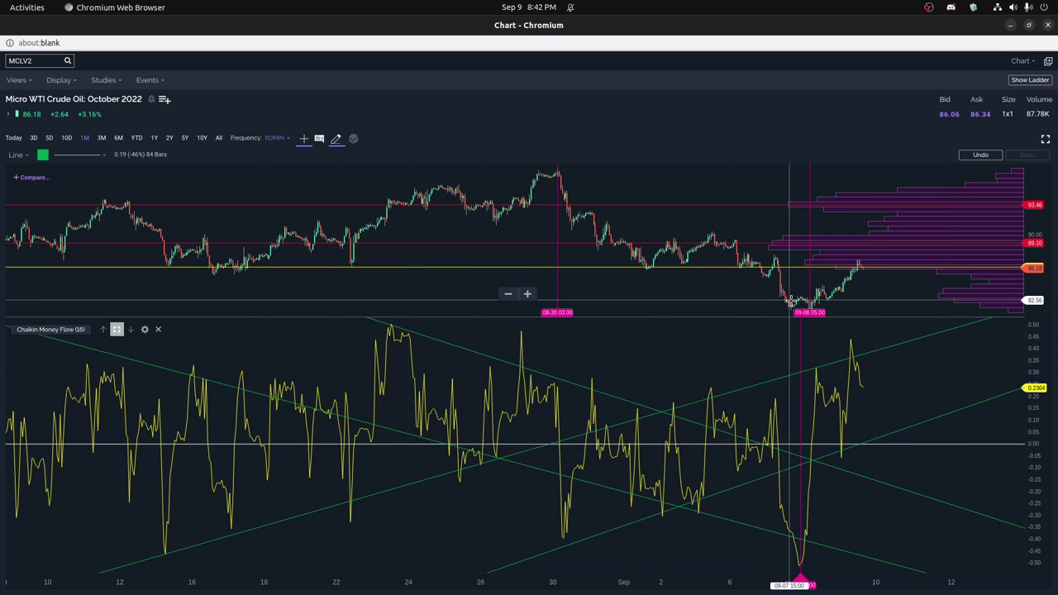
Step: Cycle the lower pane from Chaikin Money Flow to the MACD (8,16,16) study
{"action": "left_click", "coordinate": [102, 328]}
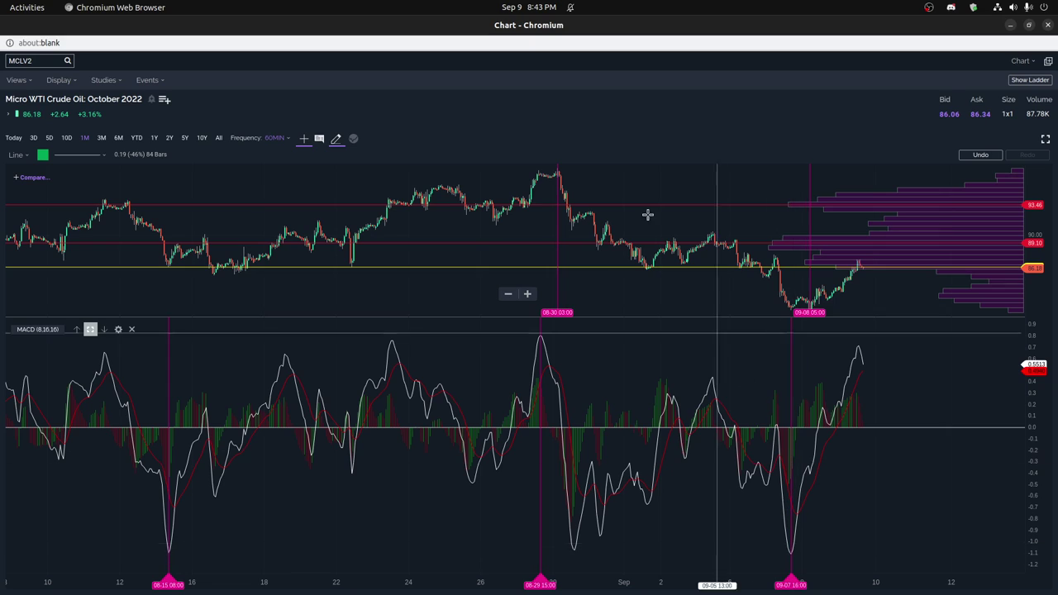
{"action": "left_click_drag", "start_coordinate": [770, 263], "coordinate": [799, 324]}
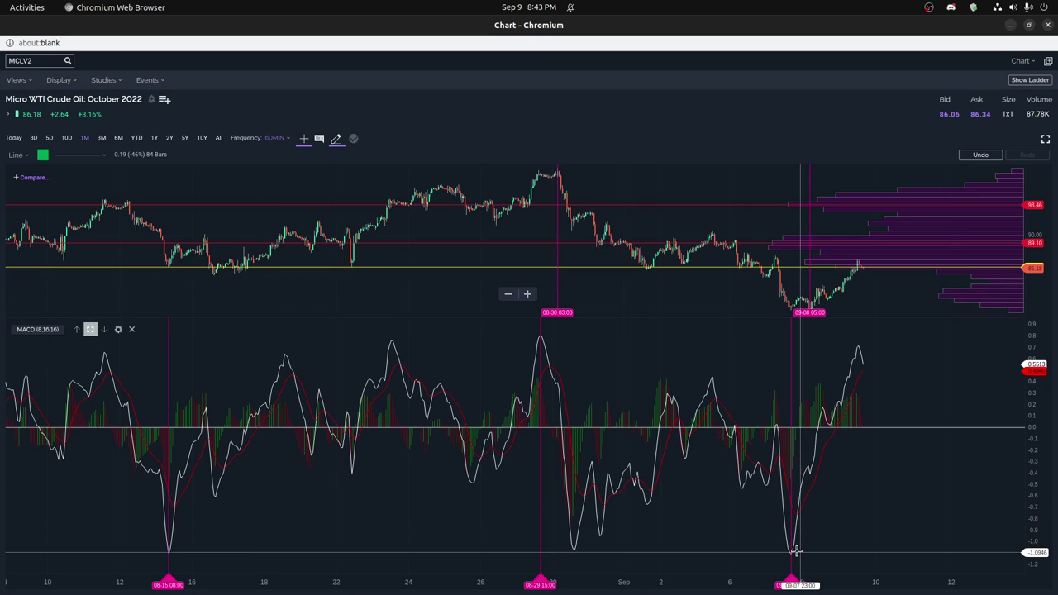
{"action": "left_click_drag", "start_coordinate": [794, 548], "coordinate": [575, 434]}
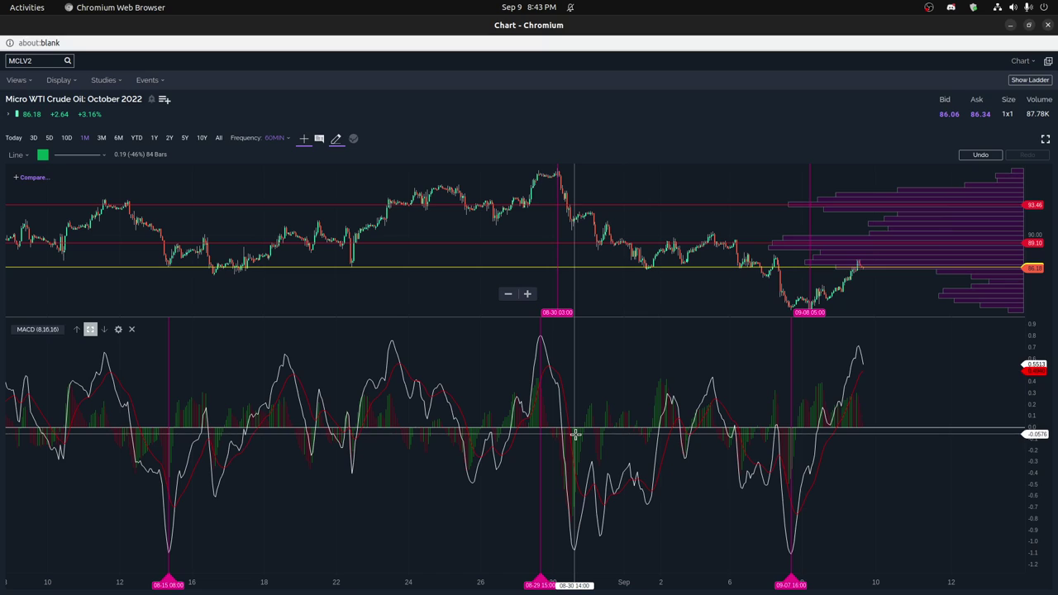
{"action": "left_click_drag", "start_coordinate": [574, 434], "coordinate": [571, 440]}
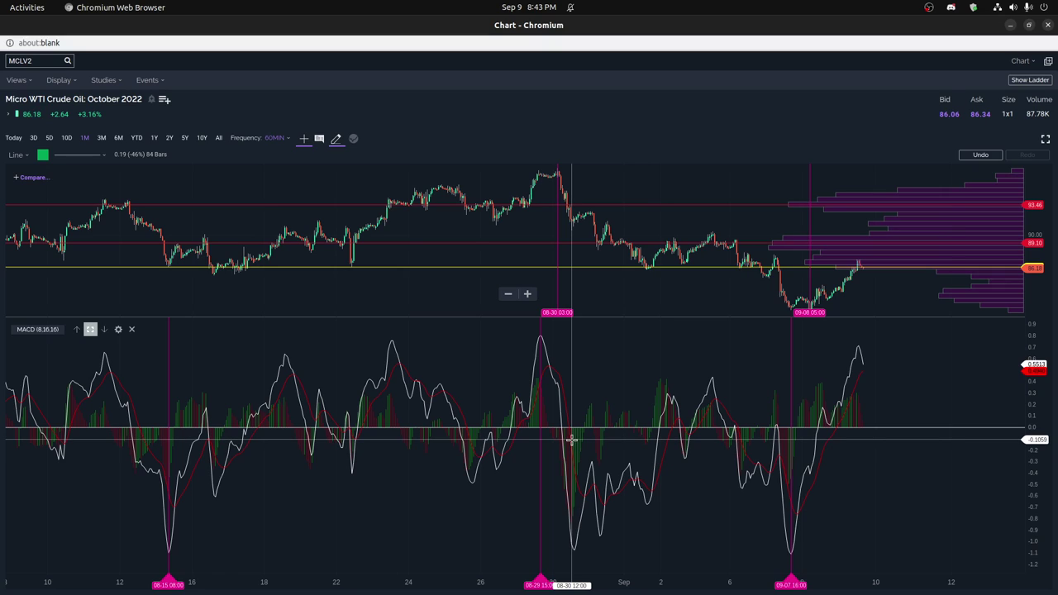
Step: In the Volume pane, draw a falling trend line from the 08-22 spike and a near-flat one
{"action": "scroll", "coordinate": [190, 515], "scroll_direction": "down", "scroll_amount": 3}
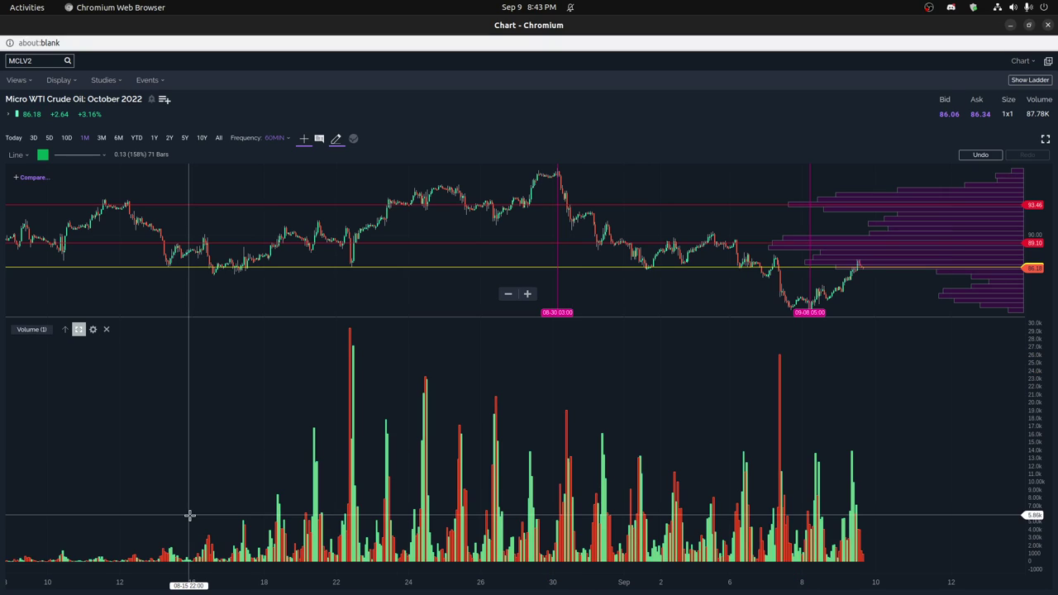
{"action": "left_click", "coordinate": [352, 334]}
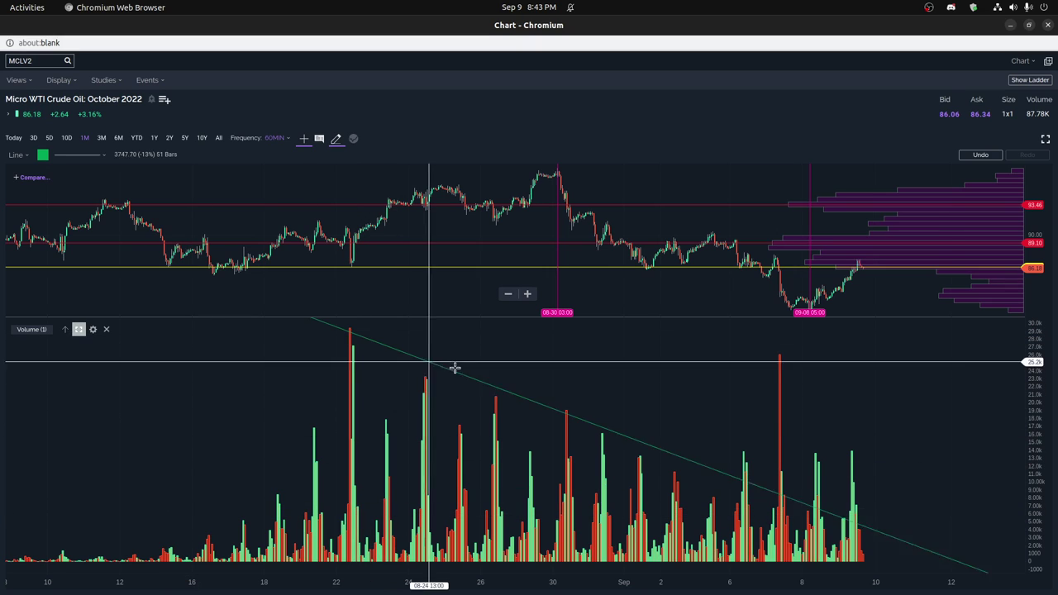
{"action": "left_click", "coordinate": [492, 393]}
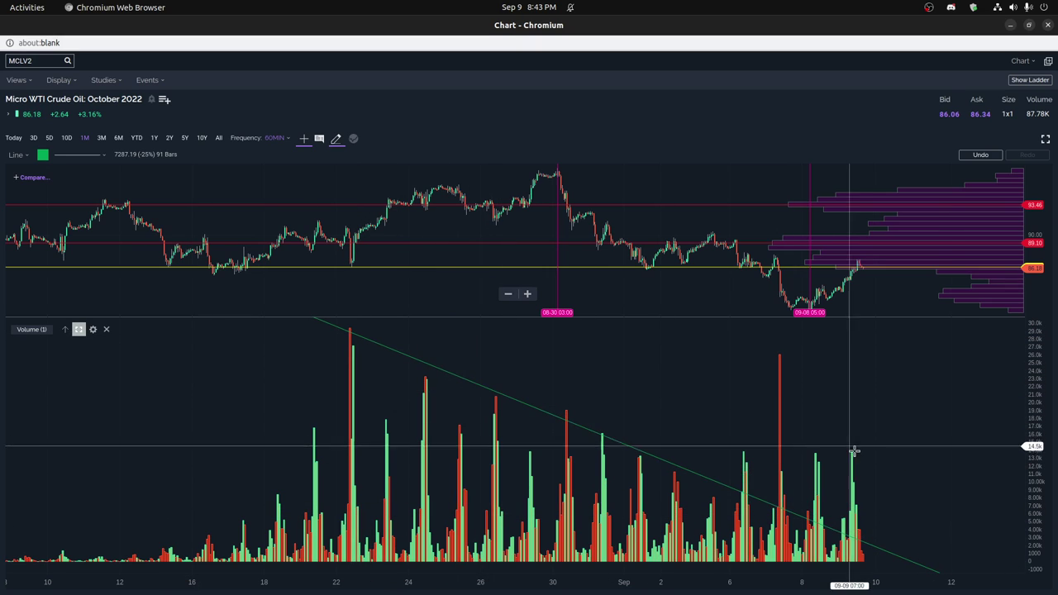
{"action": "left_click", "coordinate": [170, 467]}
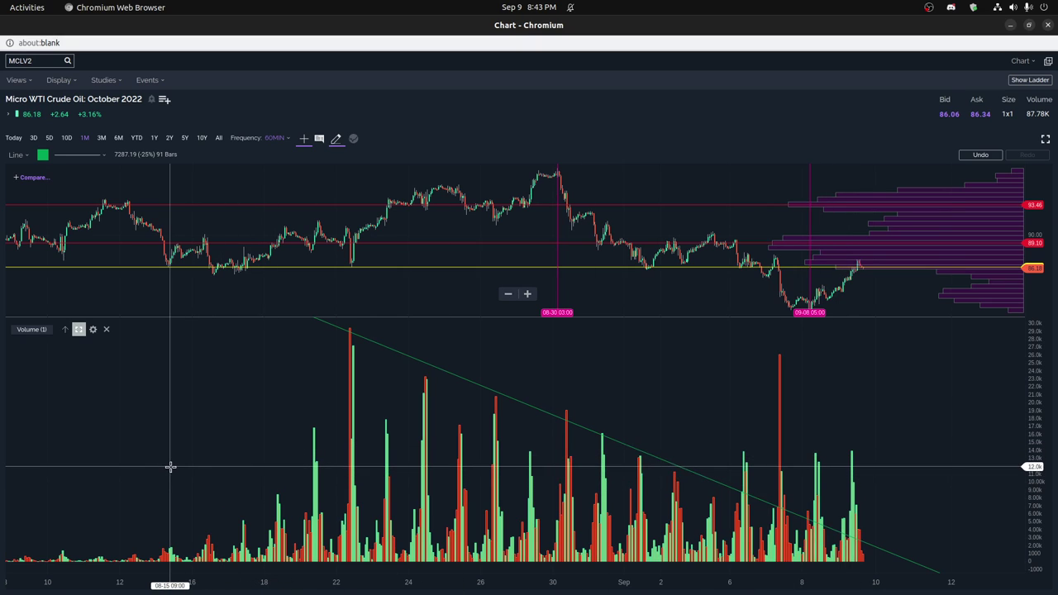
{"action": "left_click", "coordinate": [527, 473]}
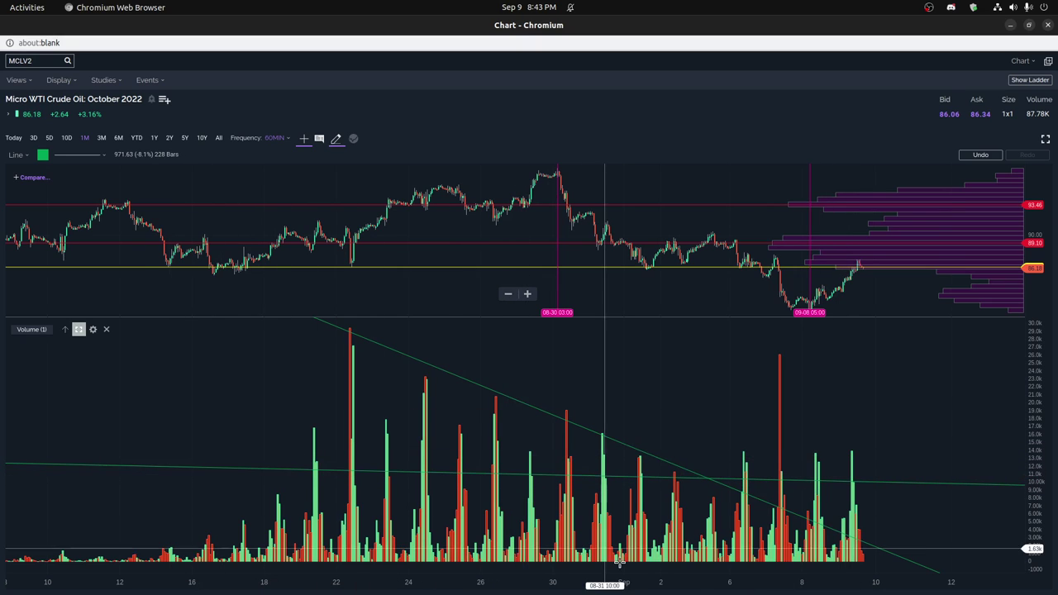
Step: Select and then deselect the falling volume trend line
{"action": "left_click", "coordinate": [351, 333]}
{"action": "left_click", "coordinate": [698, 456]}
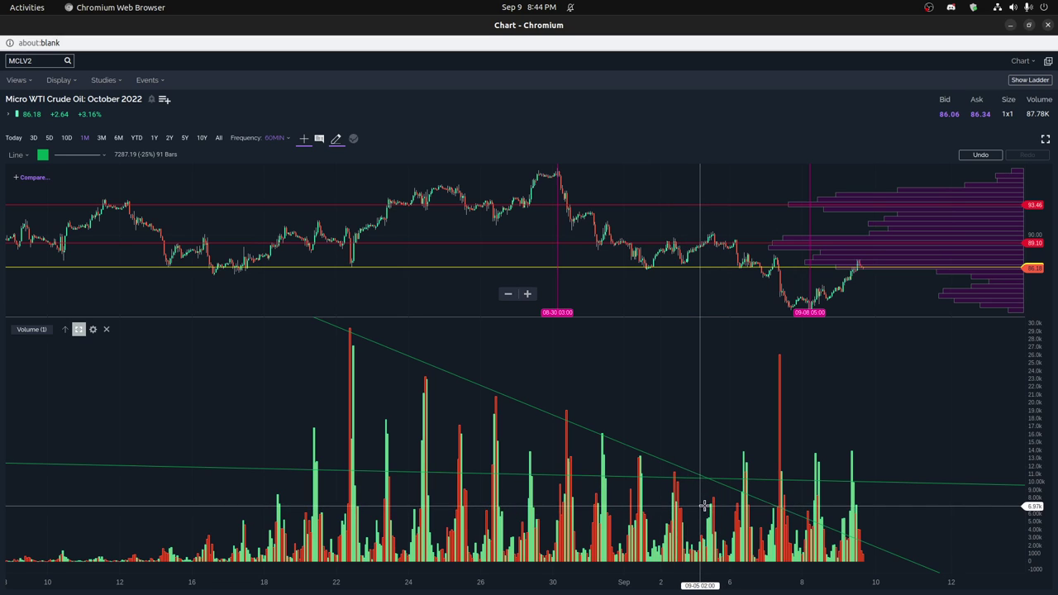
{"action": "scroll", "coordinate": [735, 495], "scroll_direction": "up", "scroll_amount": 1}
Step: Draw two rising parallel trend lines across the MACD pane, the second one along the MACD lows
{"action": "left_click_drag", "start_coordinate": [711, 493], "coordinate": [793, 471]}
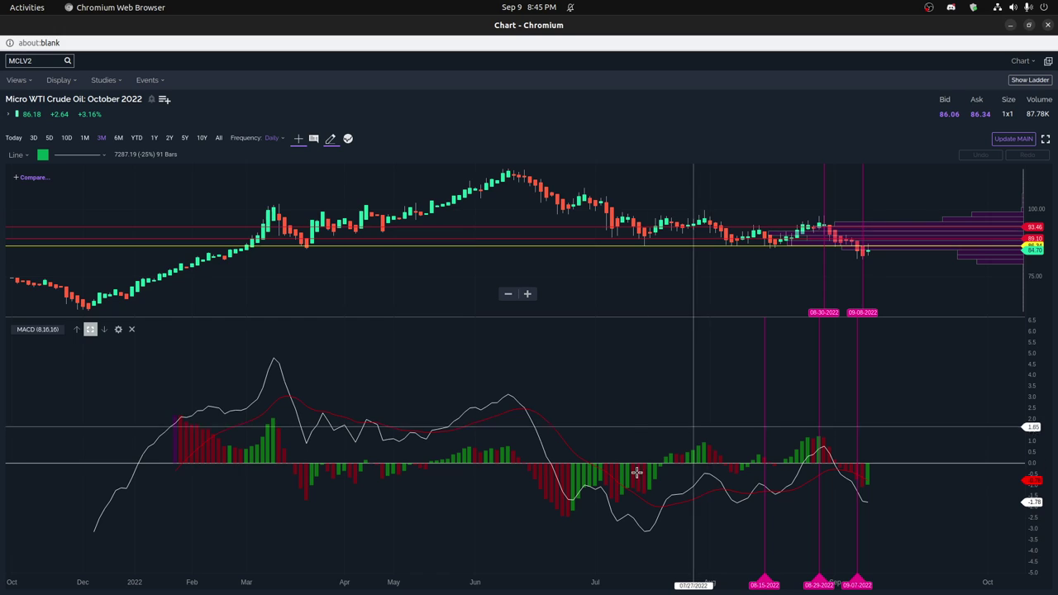
{"action": "left_click_drag", "start_coordinate": [679, 489], "coordinate": [730, 463]}
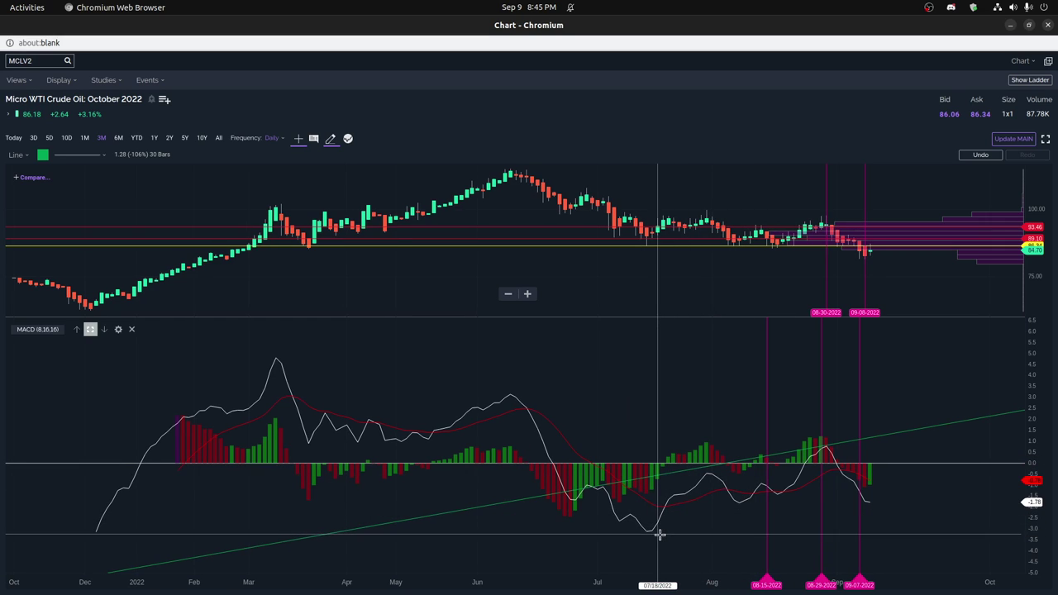
{"action": "left_click_drag", "start_coordinate": [687, 533], "coordinate": [766, 515]}
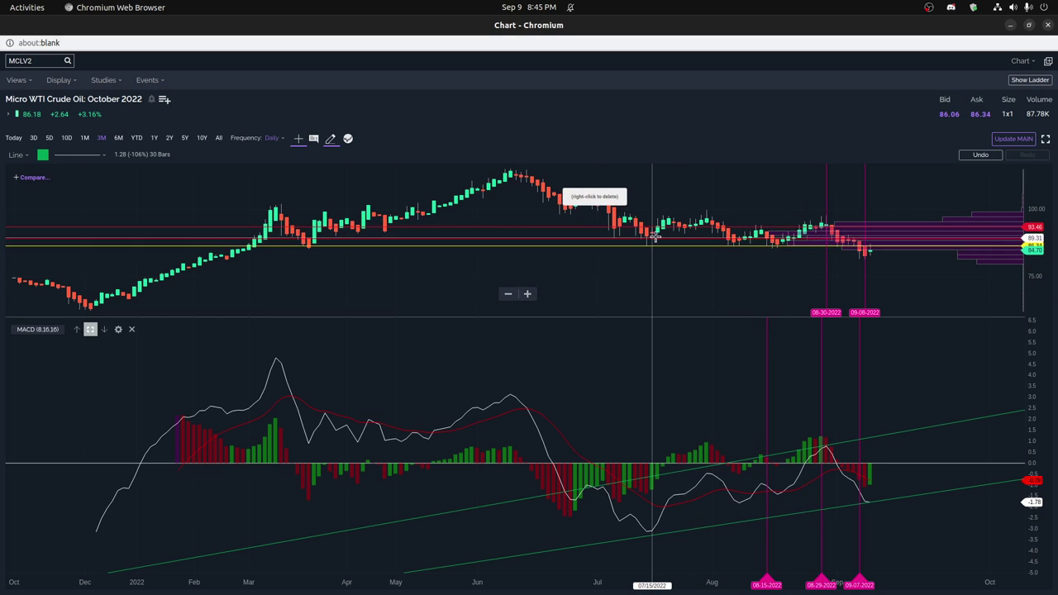
{"action": "left_click_drag", "start_coordinate": [715, 223], "coordinate": [579, 471]}
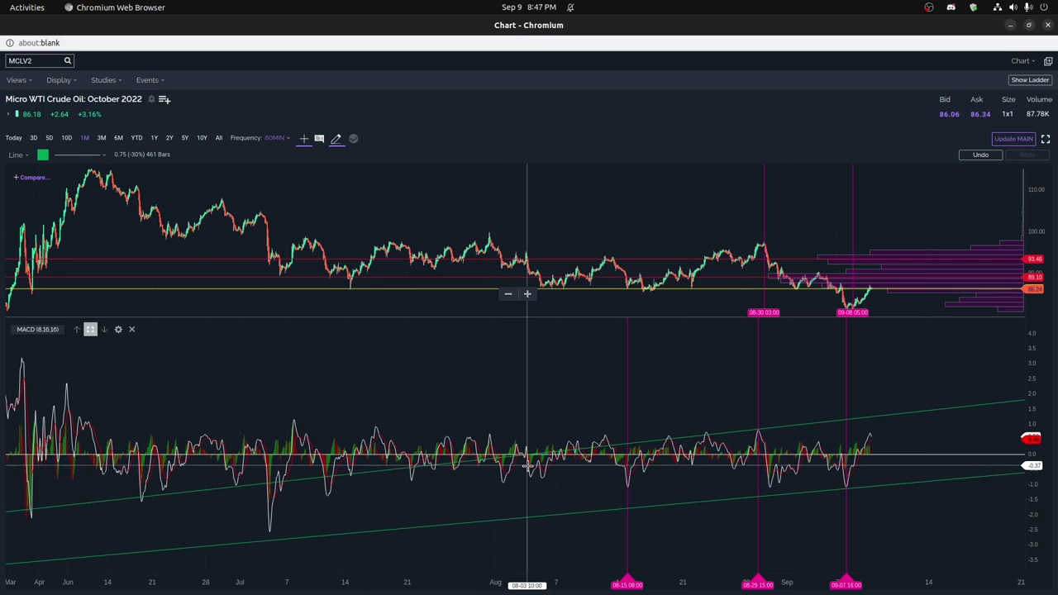
Step: Adjust the upper MACD trend line, then move the lower one down and right in the 3M view
{"action": "left_click_drag", "start_coordinate": [526, 462], "coordinate": [679, 444]}
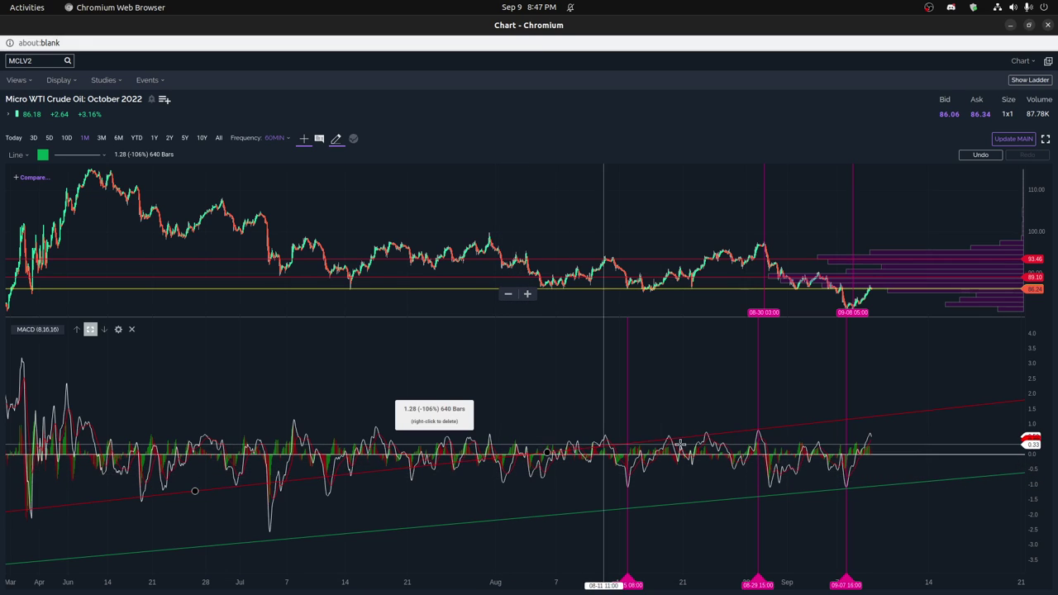
{"action": "left_click", "coordinate": [612, 508]}
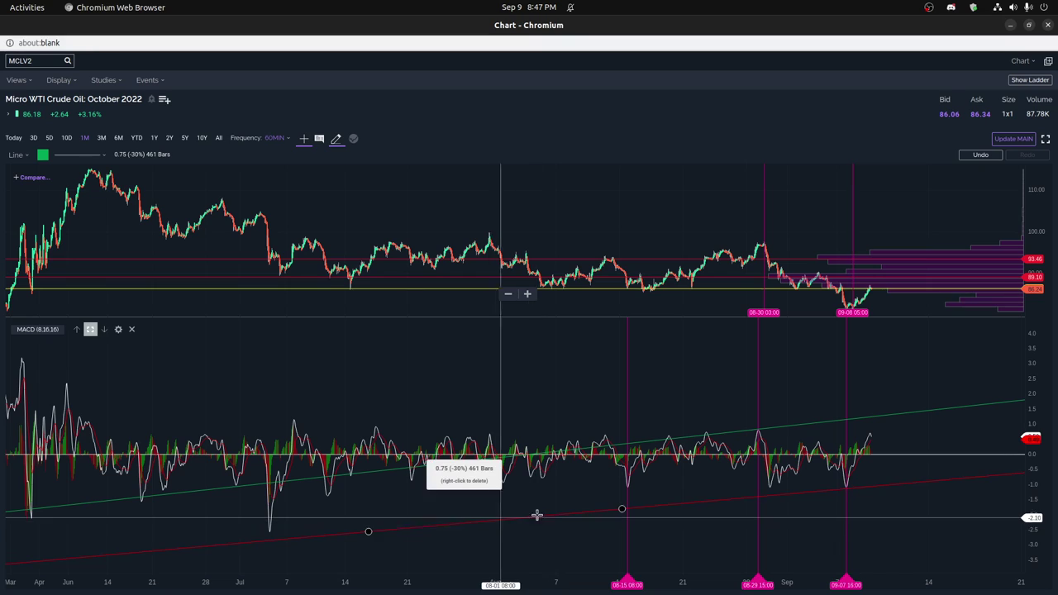
{"action": "left_click", "coordinate": [905, 477]}
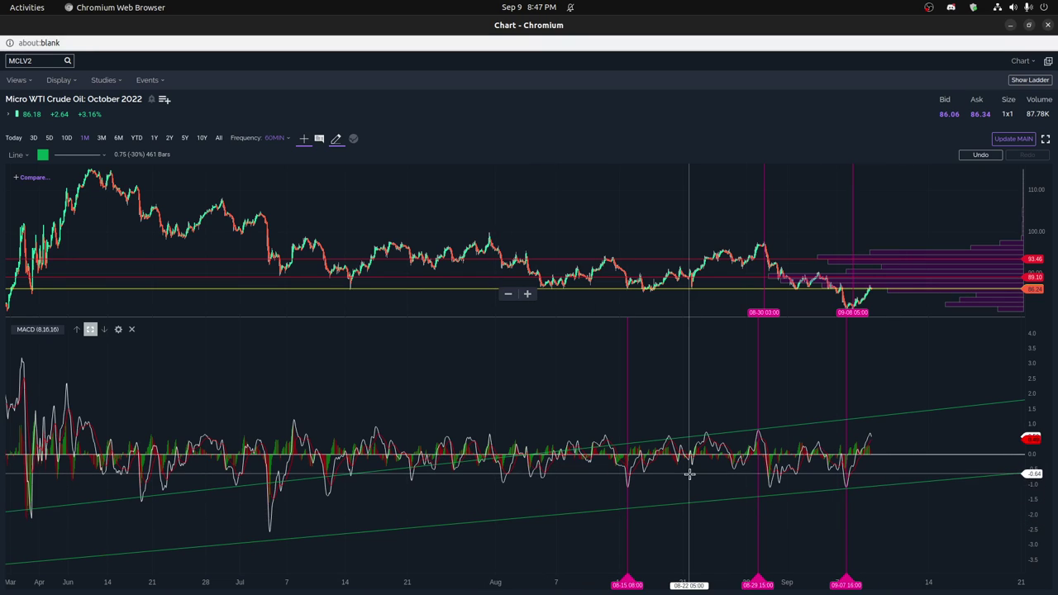
{"action": "left_click", "coordinate": [102, 139]}
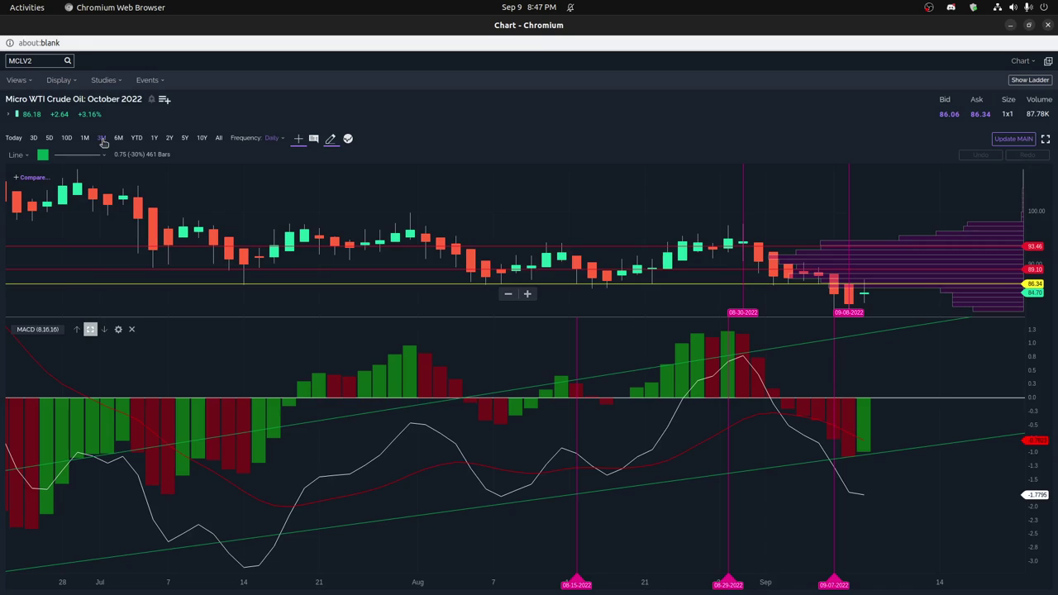
{"action": "left_click", "coordinate": [310, 528]}
{"action": "left_click_drag", "start_coordinate": [310, 528], "coordinate": [394, 516]}
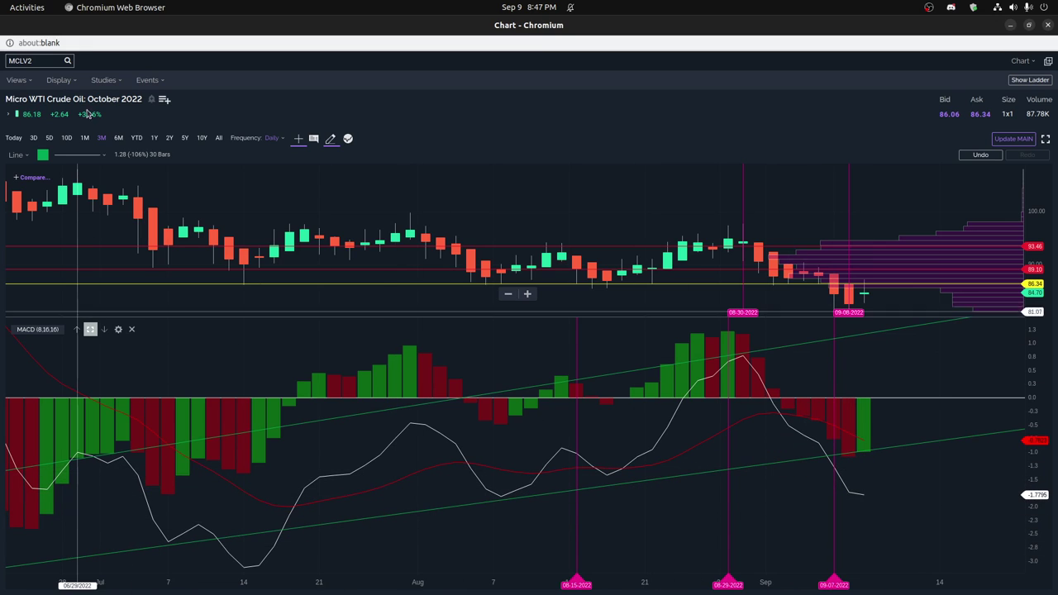
Step: Return to the one-month 60-minute view and zoom the time axis
{"action": "left_click", "coordinate": [84, 139]}
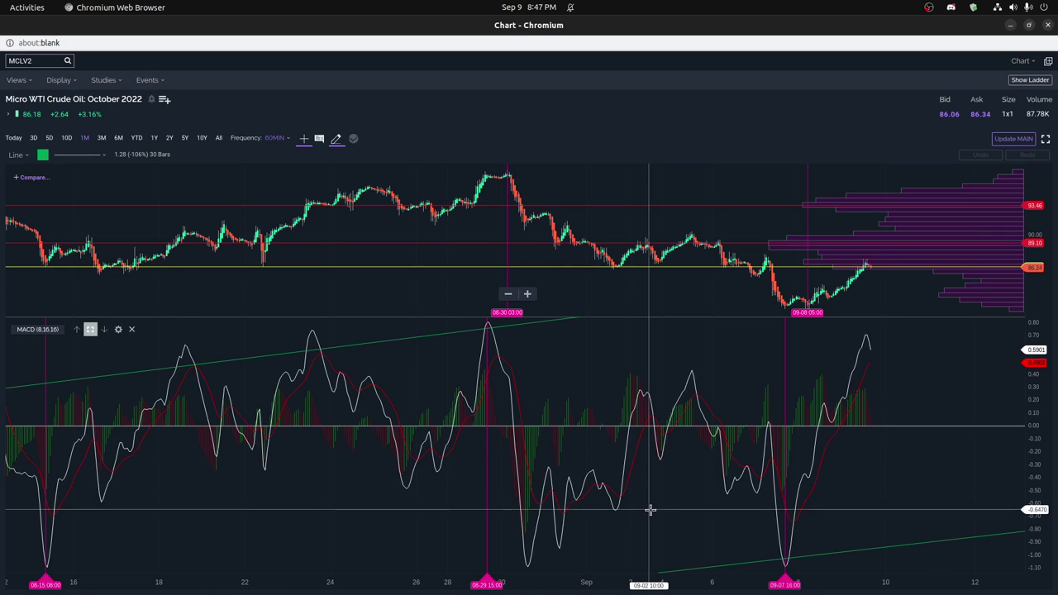
{"action": "scroll", "coordinate": [651, 510], "scroll_direction": "down", "scroll_amount": 4}
{"action": "scroll", "coordinate": [650, 510], "scroll_direction": "down", "scroll_amount": 2}
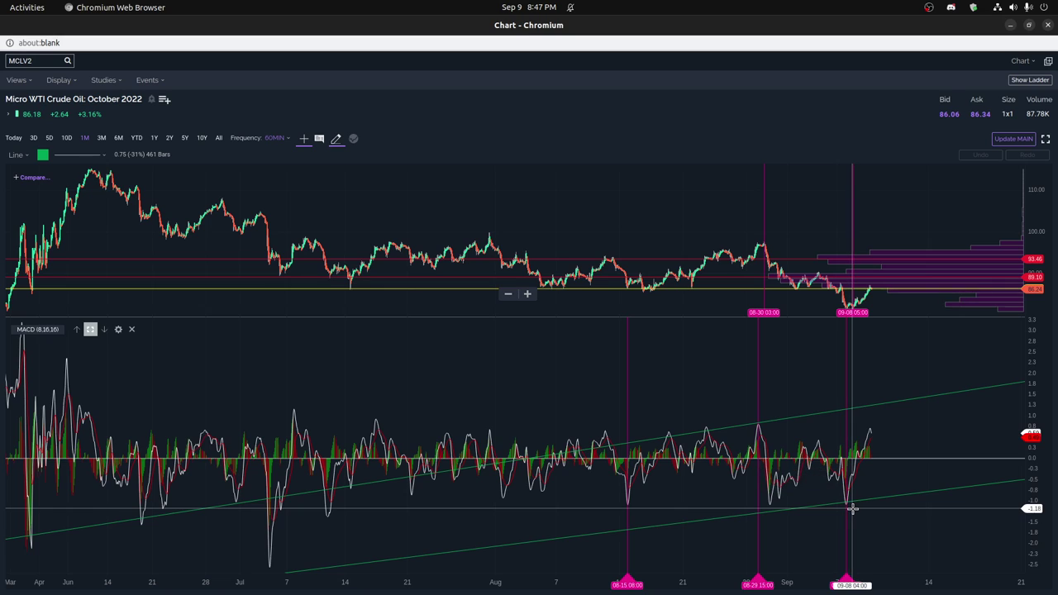
{"action": "scroll", "coordinate": [286, 423], "scroll_direction": "up", "scroll_amount": 2}
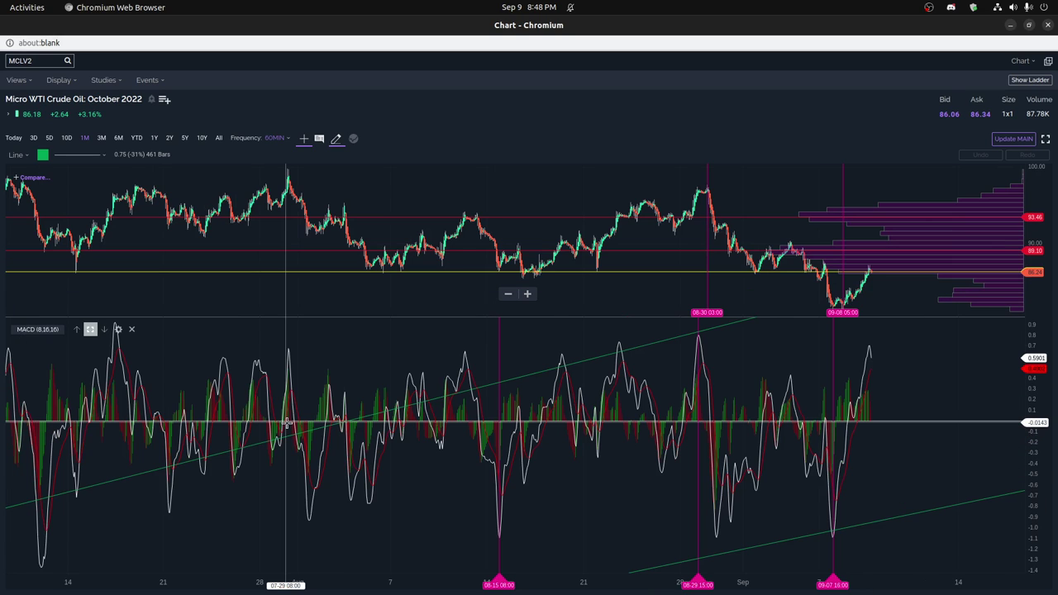
Step: Switch the chart to the three-month daily view
{"action": "left_click", "coordinate": [102, 138]}
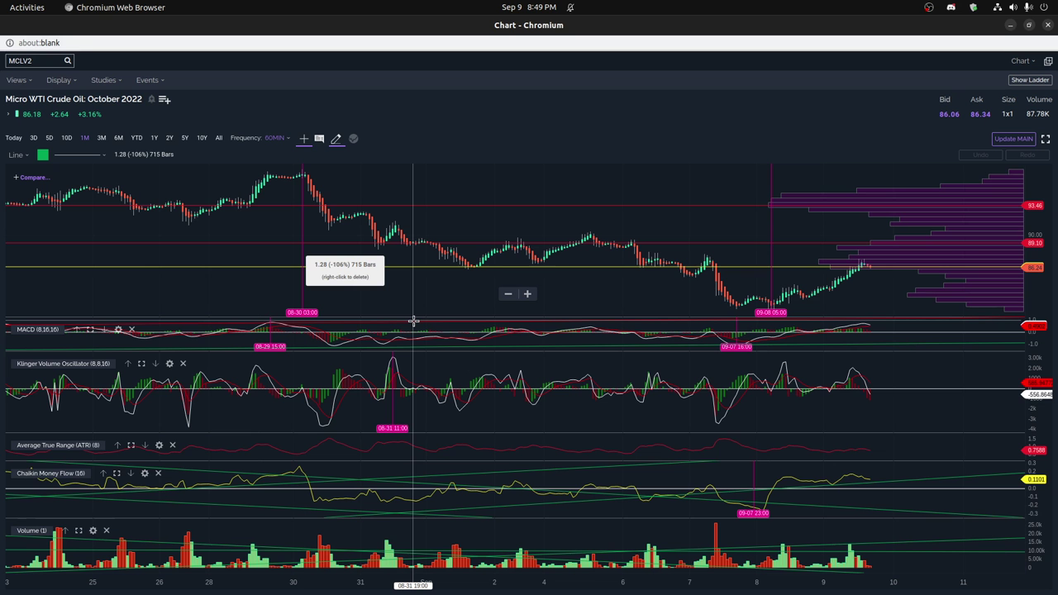
{"action": "mouse_move", "coordinate": [907, 264]}
{"action": "left_mouse_down"}
{"action": "mouse_move", "coordinate": [902, 202]}
{"action": "mouse_move", "coordinate": [905, 261]}
{"action": "left_mouse_up"}
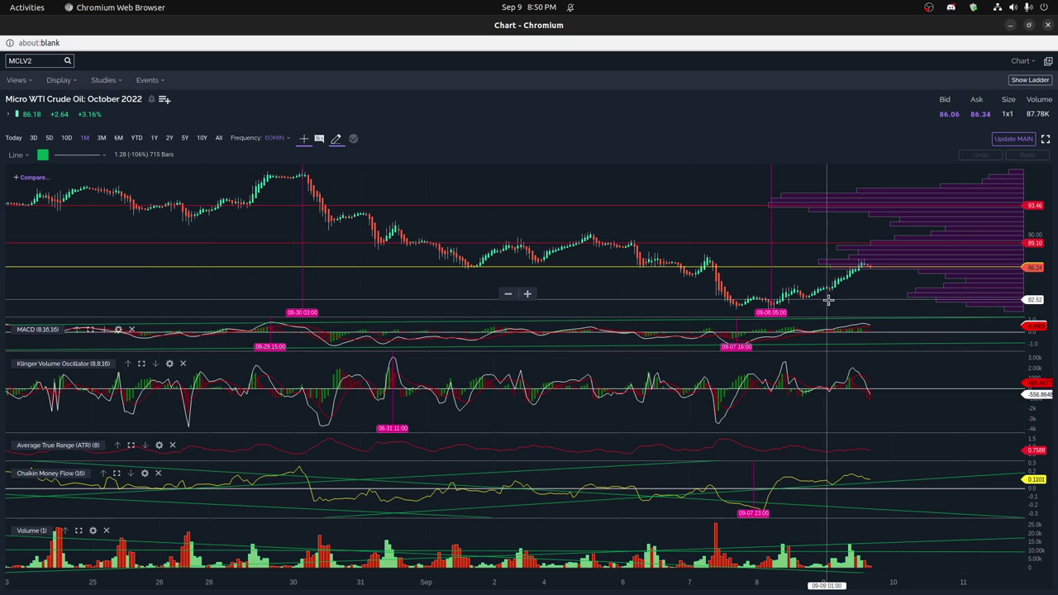
Step: Maximize the Klinger pane and drop a pink vertical line at the 09-07 10:00 extreme
{"action": "double_click", "coordinate": [268, 370]}
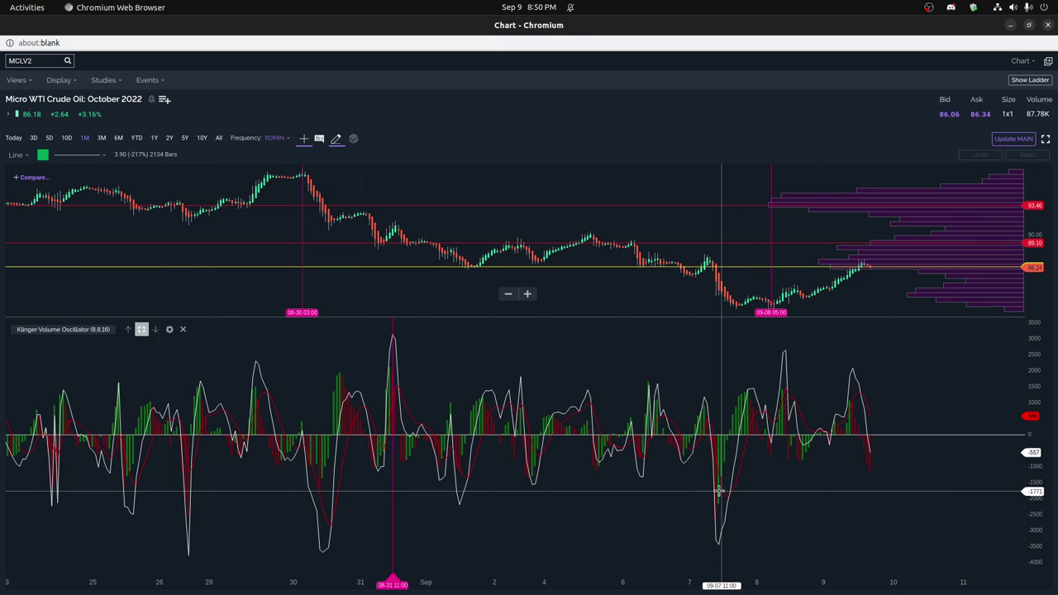
{"action": "left_click", "coordinate": [18, 155]}
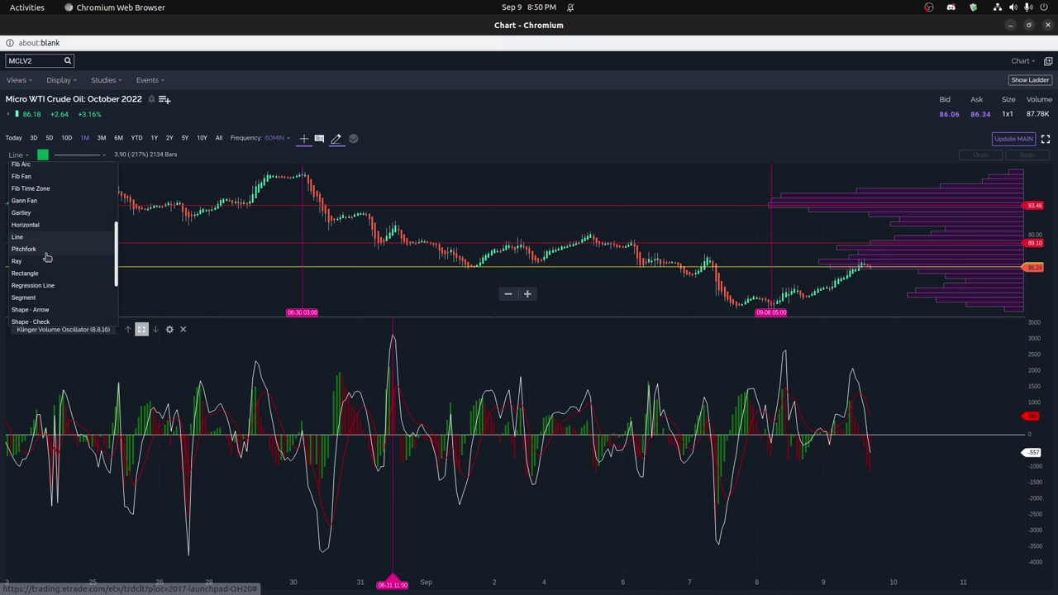
{"action": "scroll", "coordinate": [41, 289], "scroll_direction": "down", "scroll_amount": 2}
{"action": "left_click", "coordinate": [48, 320]}
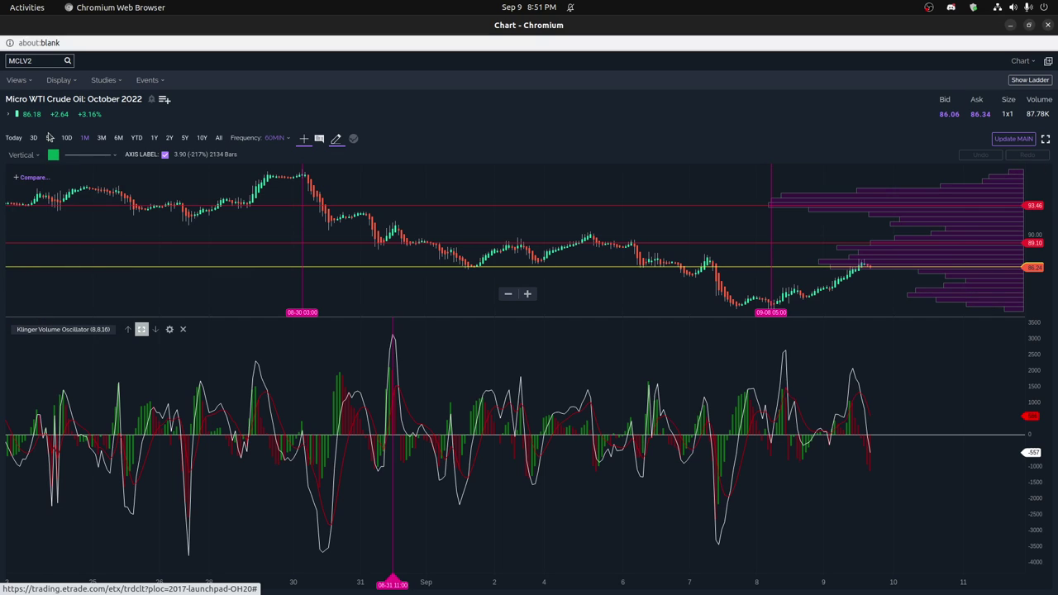
{"action": "left_click", "coordinate": [53, 155]}
{"action": "left_click", "coordinate": [195, 201]}
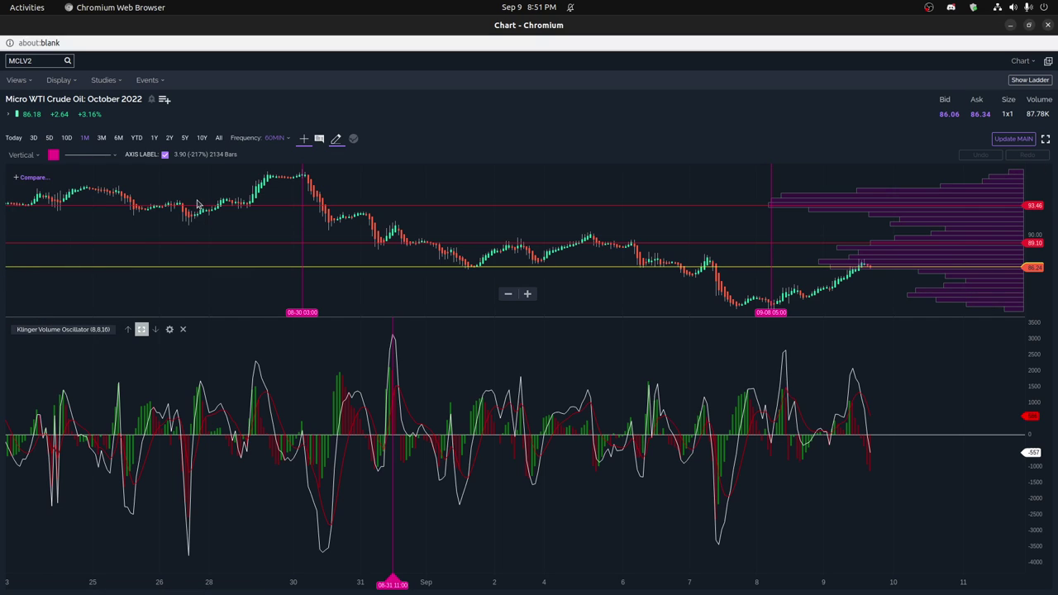
{"action": "left_click", "coordinate": [718, 478]}
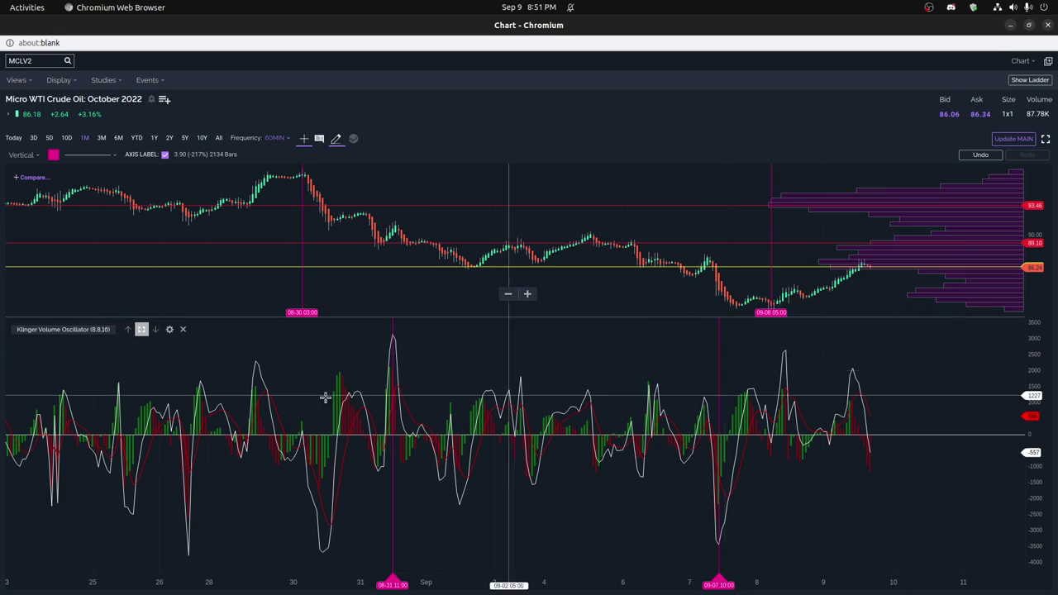
Step: Restore all study panels, toggling the Volume pane's maximize on and off
{"action": "left_click", "coordinate": [142, 329]}
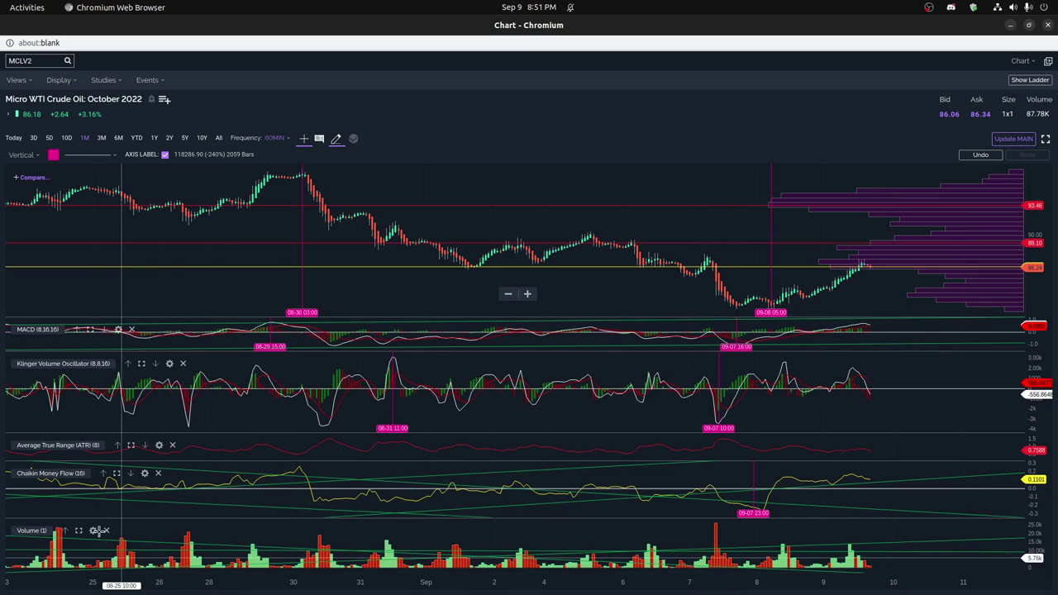
{"action": "left_click", "coordinate": [78, 531]}
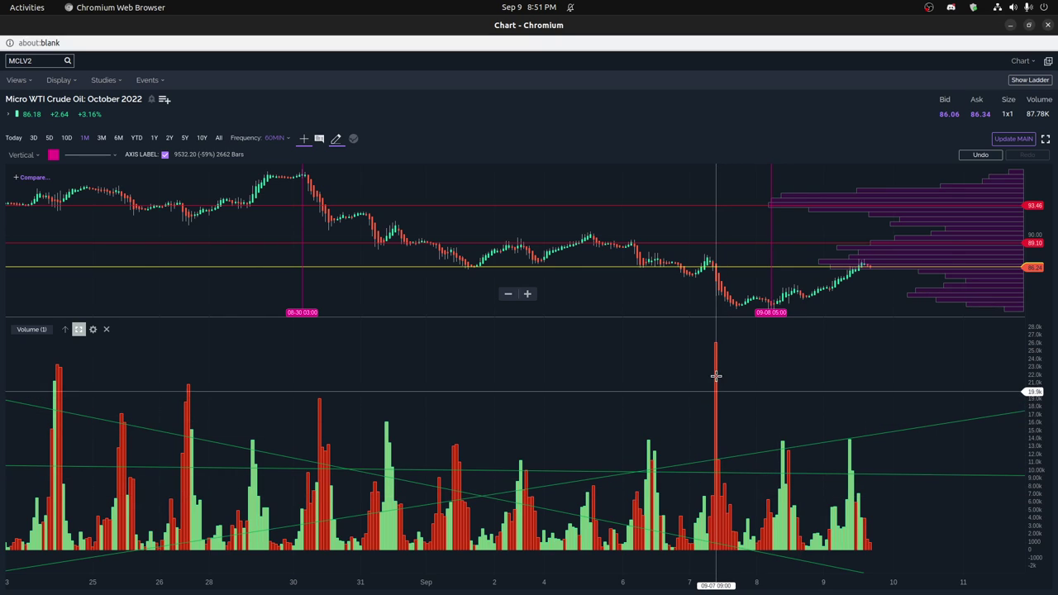
{"action": "left_click", "coordinate": [78, 328]}
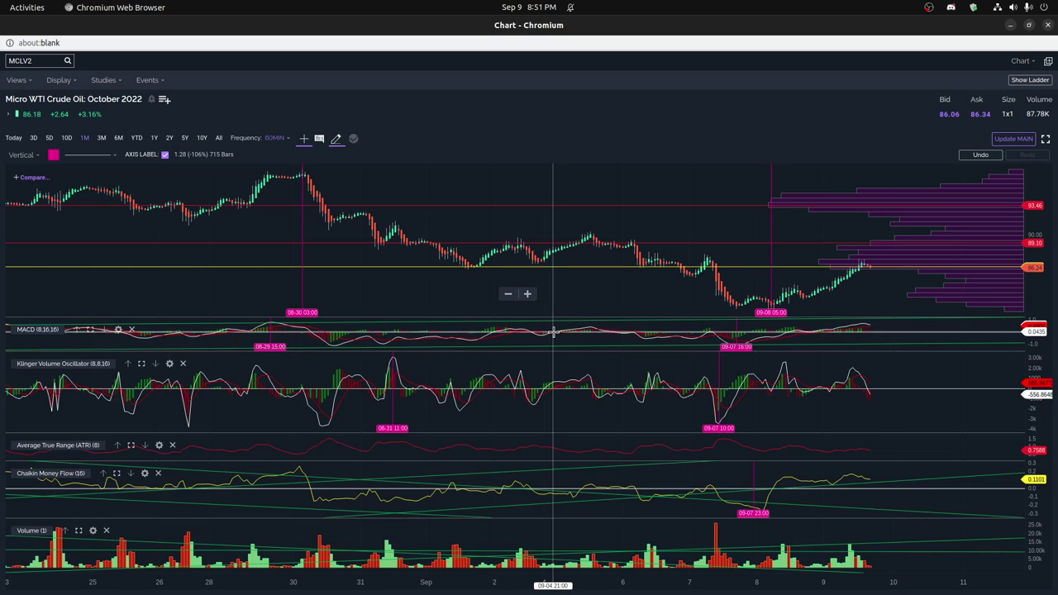
{"action": "left_click", "coordinate": [141, 362]}
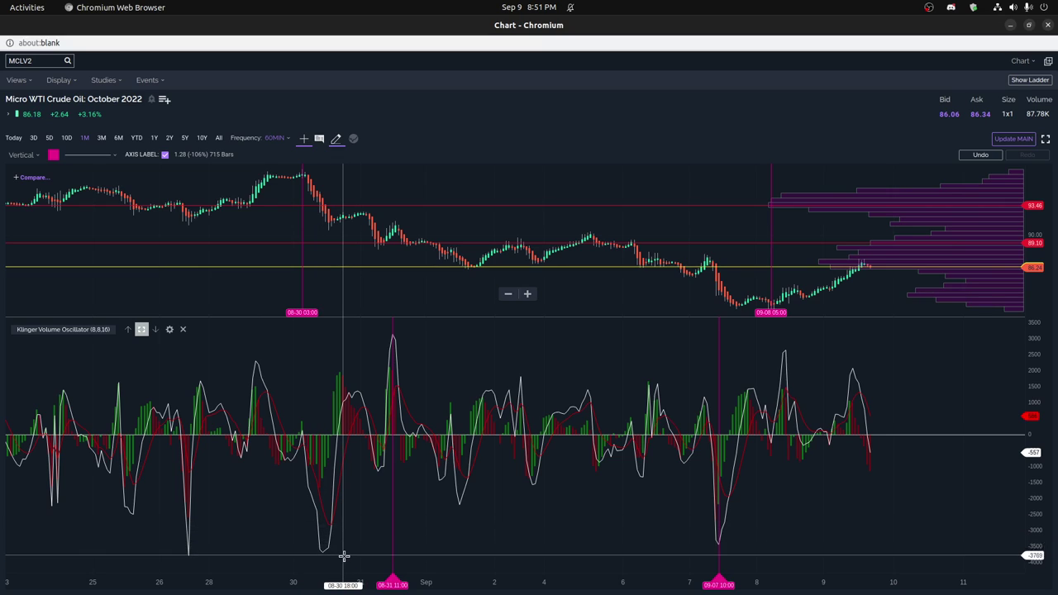
{"action": "left_click", "coordinate": [310, 178]}
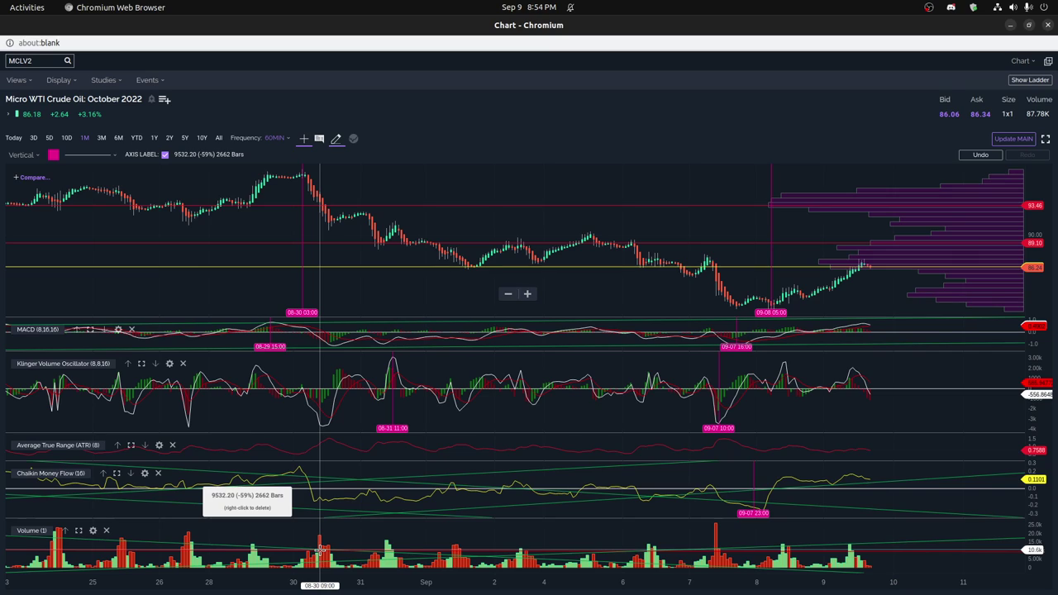
Step: Read through the 30 August 2022 current events page on Wikipedia
{"action": "key", "text": "alt+Tab"}
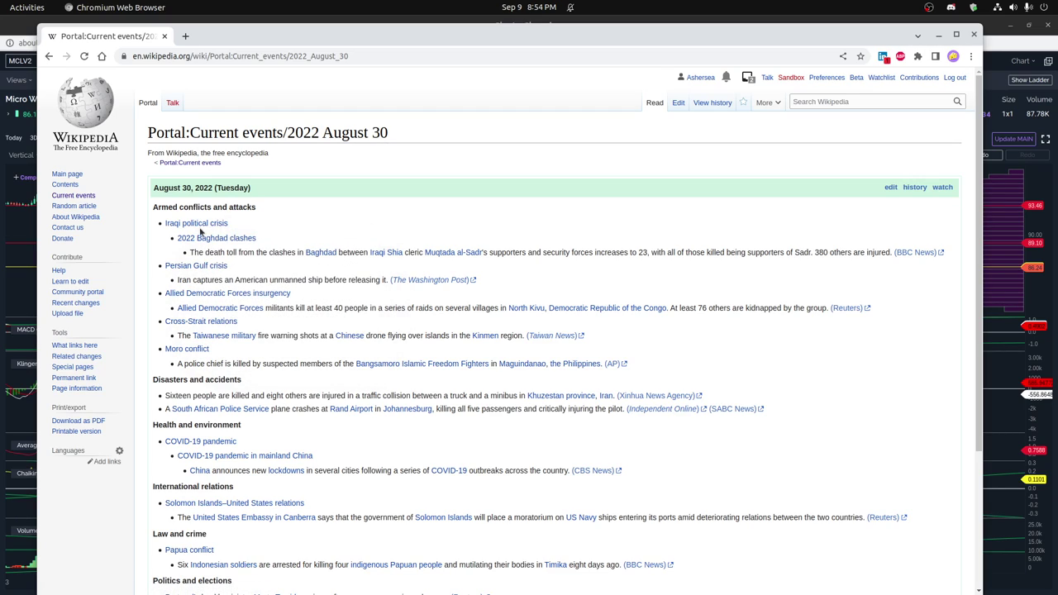
{"action": "mouse_move", "coordinate": [201, 226]}
{"action": "mouse_move", "coordinate": [203, 269]}
{"action": "scroll", "coordinate": [267, 354], "scroll_direction": "down", "scroll_amount": 2}
{"action": "scroll", "coordinate": [267, 347], "scroll_direction": "up", "scroll_amount": 1}
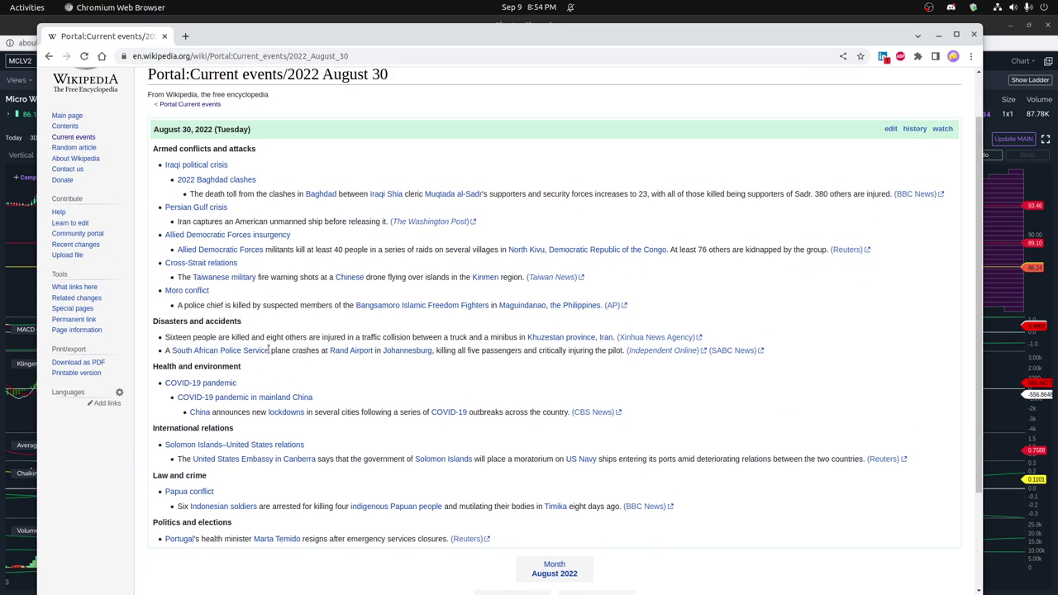
{"action": "scroll", "coordinate": [270, 347], "scroll_direction": "down", "scroll_amount": 1}
{"action": "scroll", "coordinate": [269, 347], "scroll_direction": "down", "scroll_amount": 2}
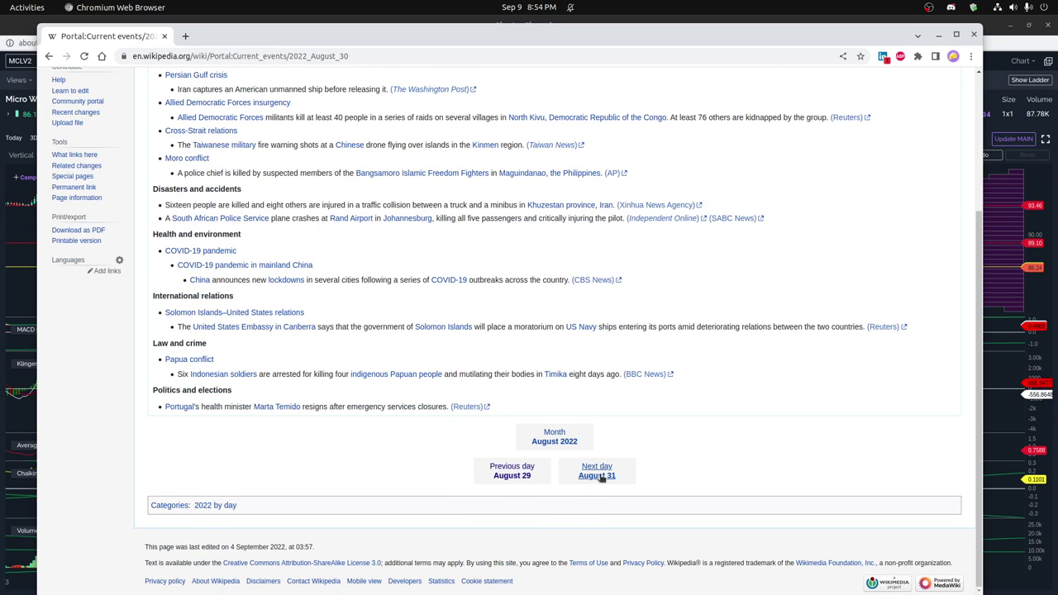
Step: Skim the August 2022 monthly current events overview, then return to the chart
{"action": "left_click", "coordinate": [563, 448]}
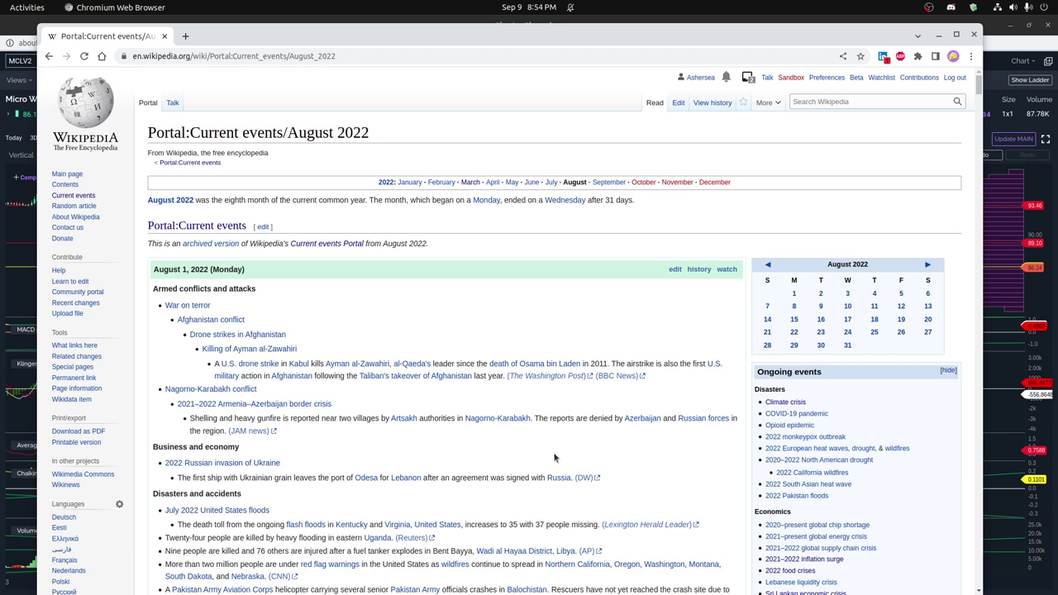
{"action": "scroll", "coordinate": [555, 457], "scroll_direction": "down", "scroll_amount": 10}
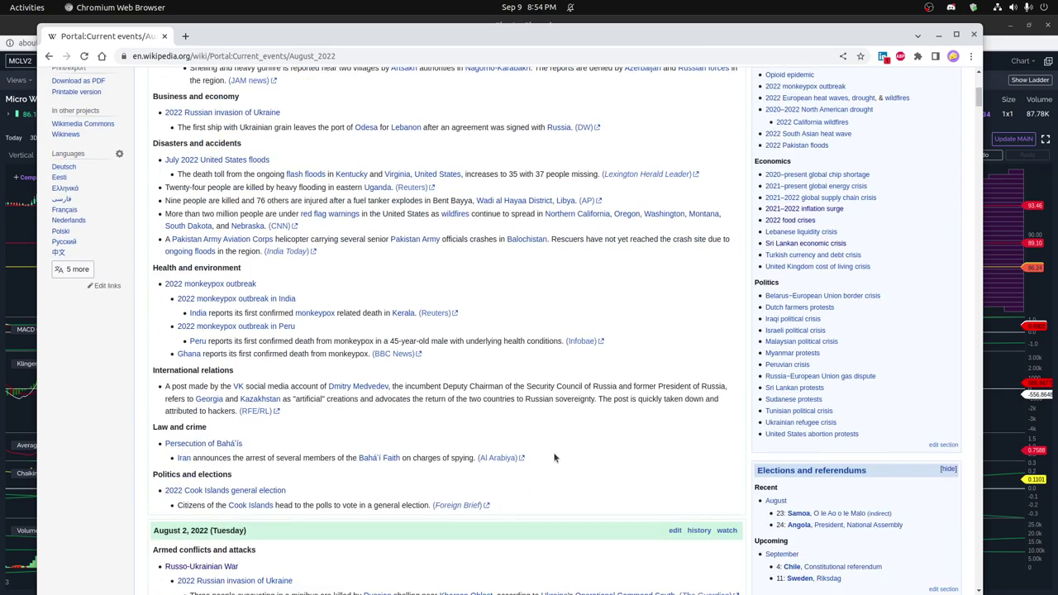
{"action": "scroll", "coordinate": [555, 458], "scroll_direction": "down", "scroll_amount": 10}
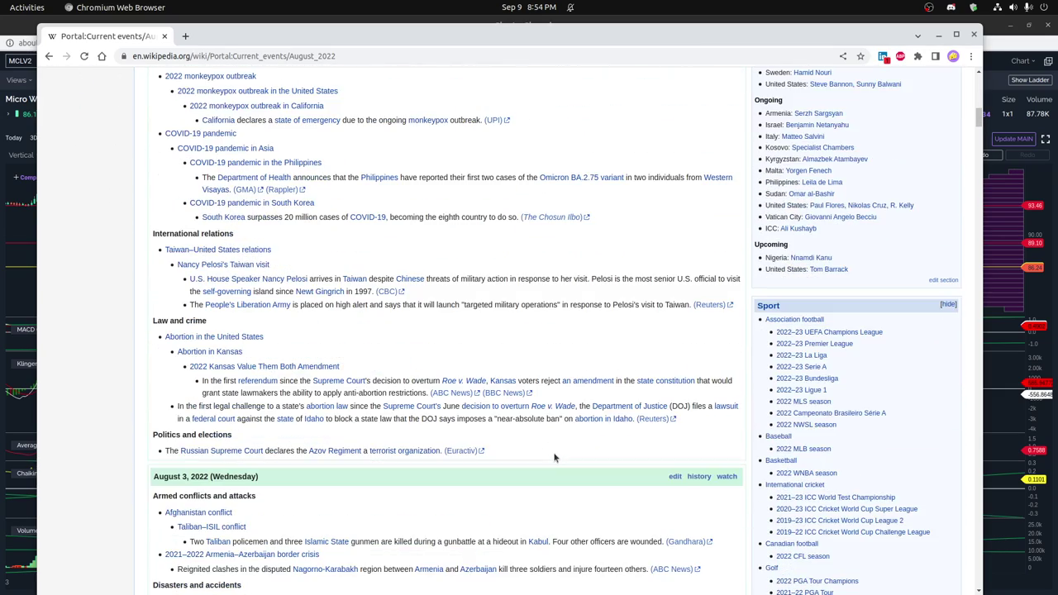
{"action": "scroll", "coordinate": [554, 458], "scroll_direction": "up", "scroll_amount": 20}
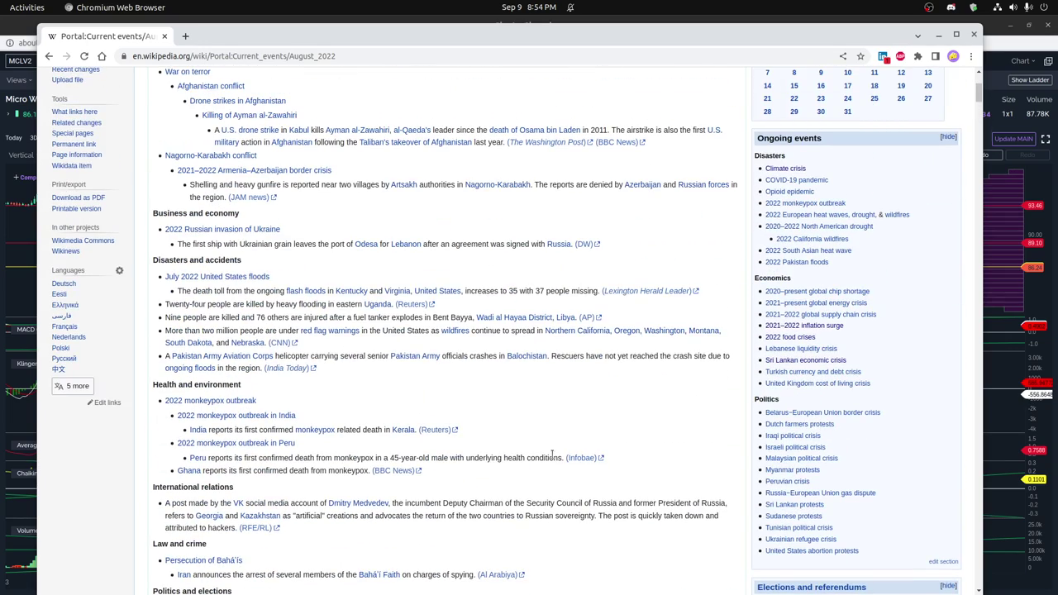
{"action": "key", "text": "alt+Tab"}
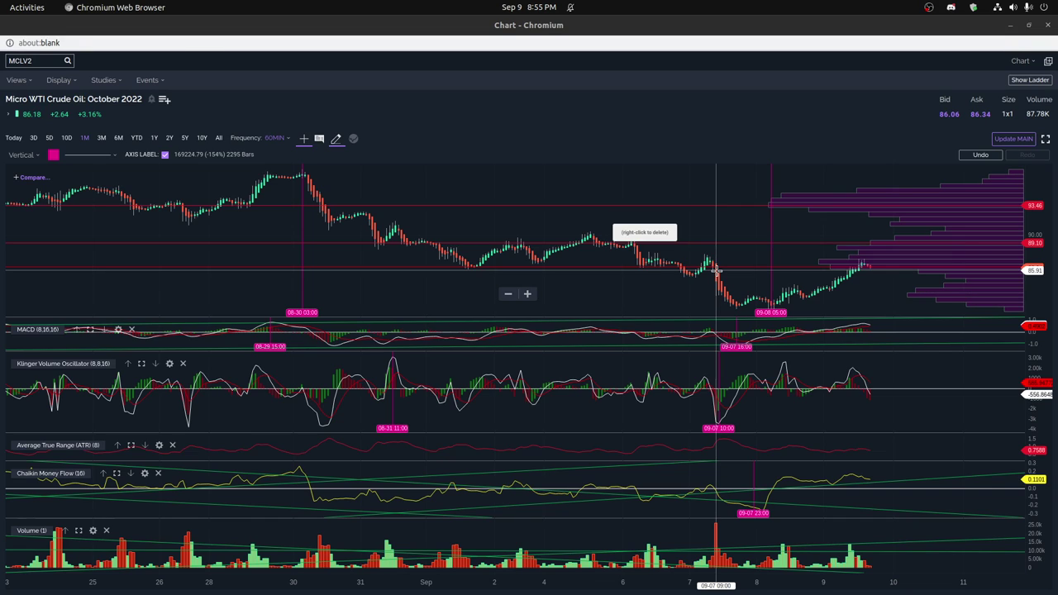
Step: Review the 7 September 2022 current events, then lower the Wikipedia window behind the chart
{"action": "key", "text": "alt+Tab"}
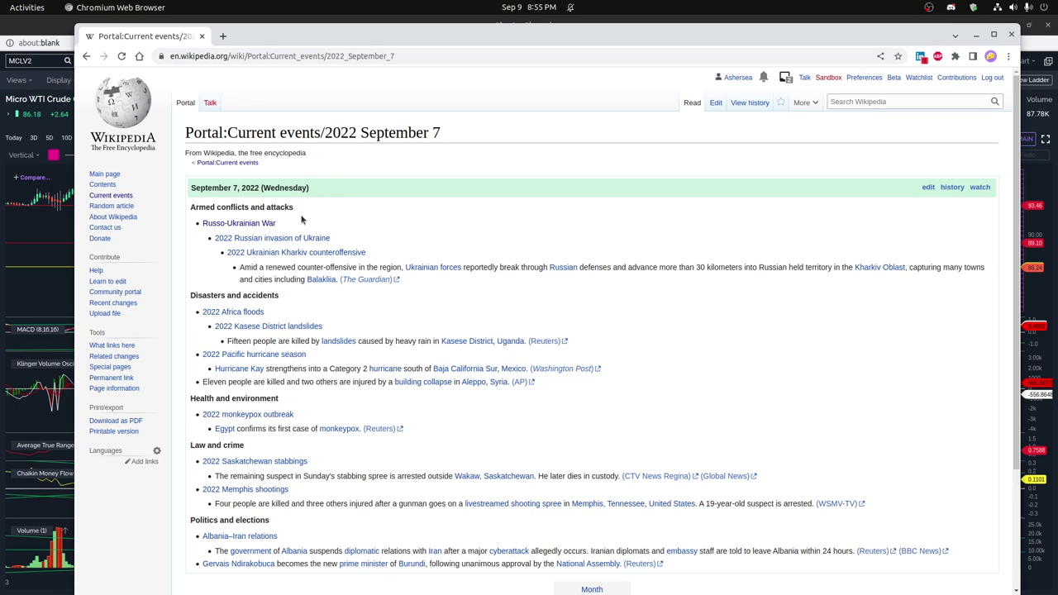
{"action": "mouse_move", "coordinate": [247, 225]}
{"action": "mouse_move", "coordinate": [351, 253]}
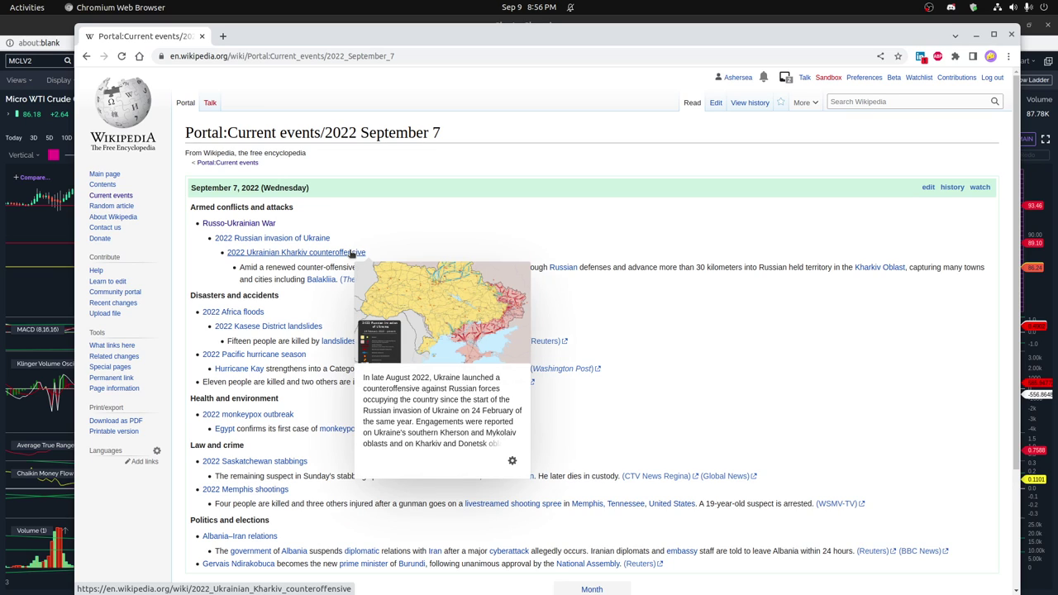
{"action": "scroll", "coordinate": [408, 230], "scroll_direction": "down", "scroll_amount": 2}
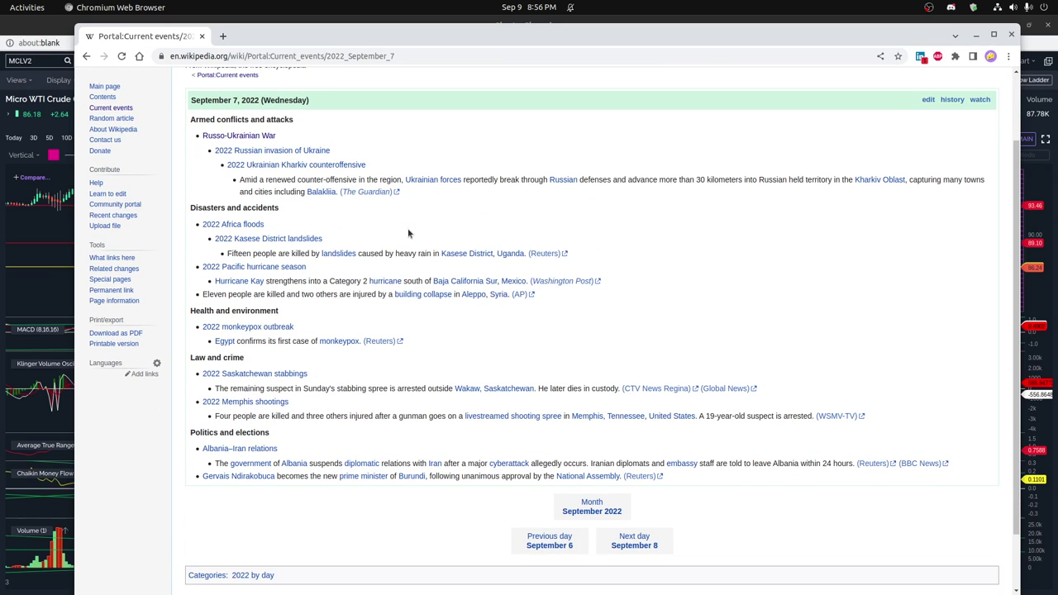
{"action": "scroll", "coordinate": [407, 234], "scroll_direction": "up", "scroll_amount": 2}
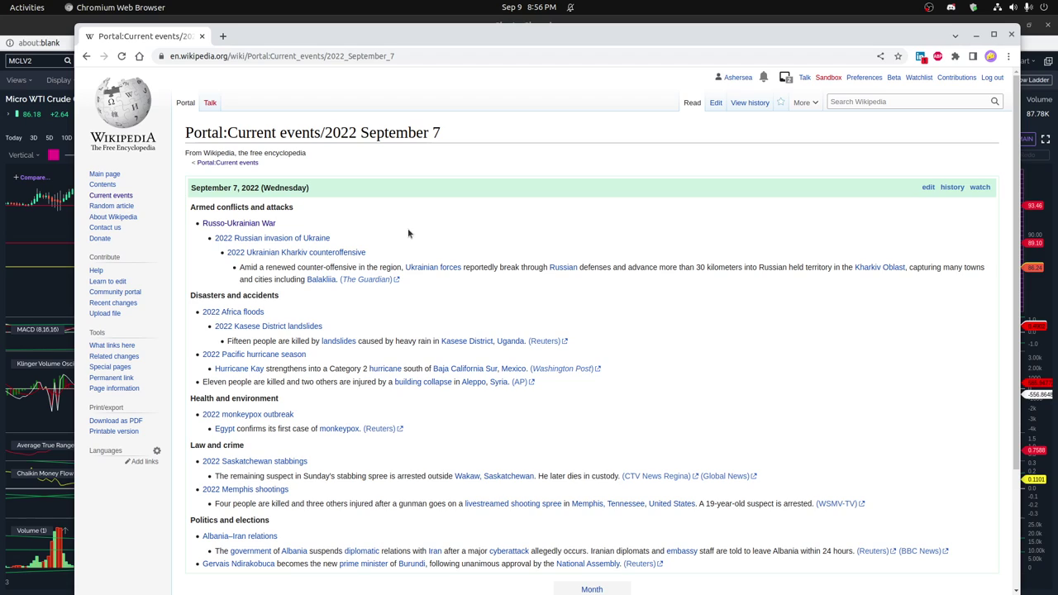
{"action": "middle_click", "coordinate": [382, 36]}
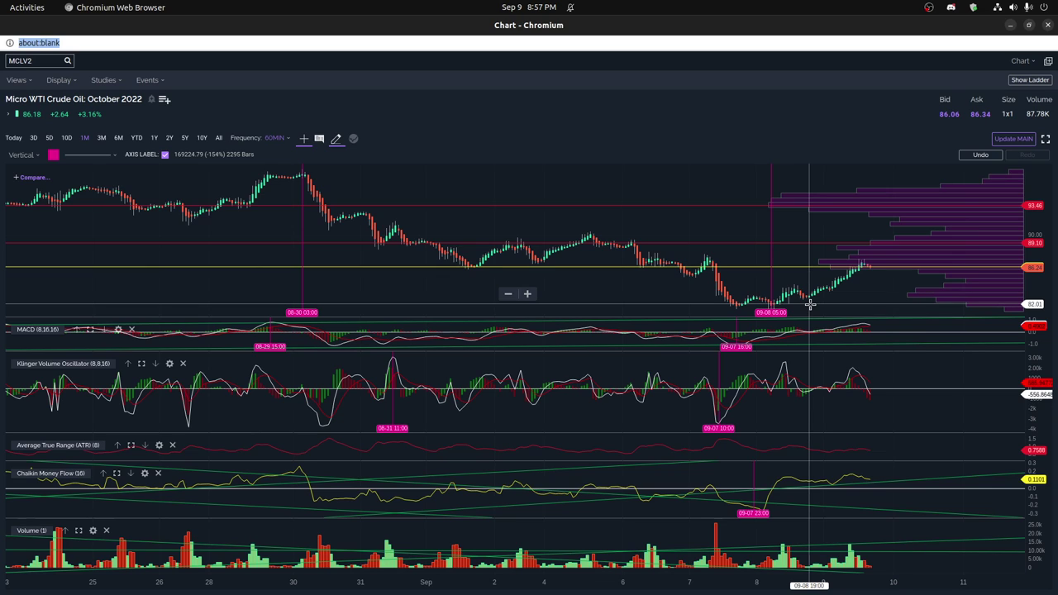
Step: Check the 8 September 2022 current events, including the sanctions link, then close the tab for the chart
{"action": "key", "text": "alt+Tab"}
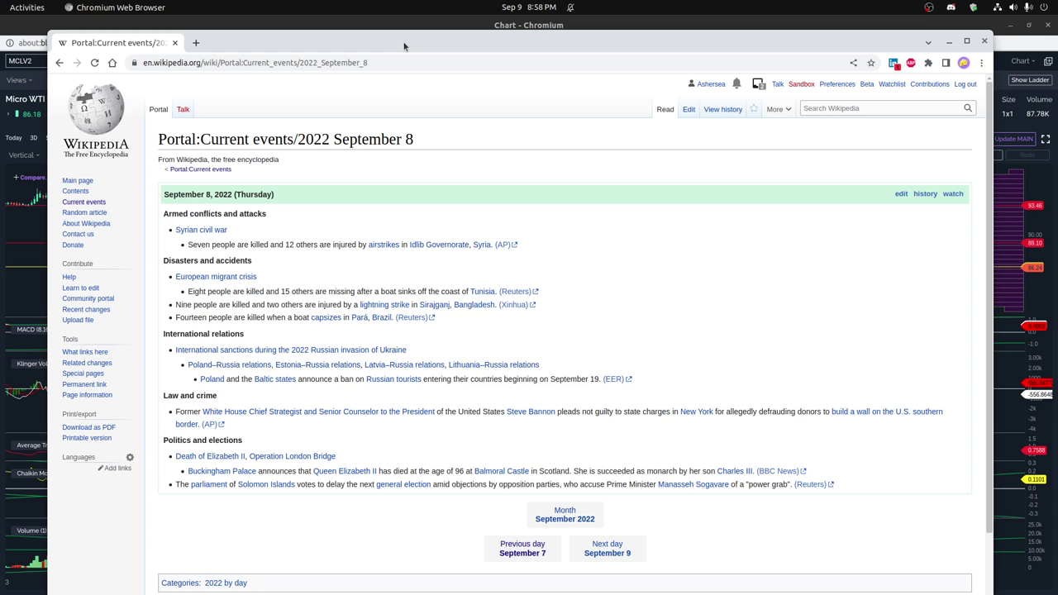
{"action": "mouse_move", "coordinate": [234, 353]}
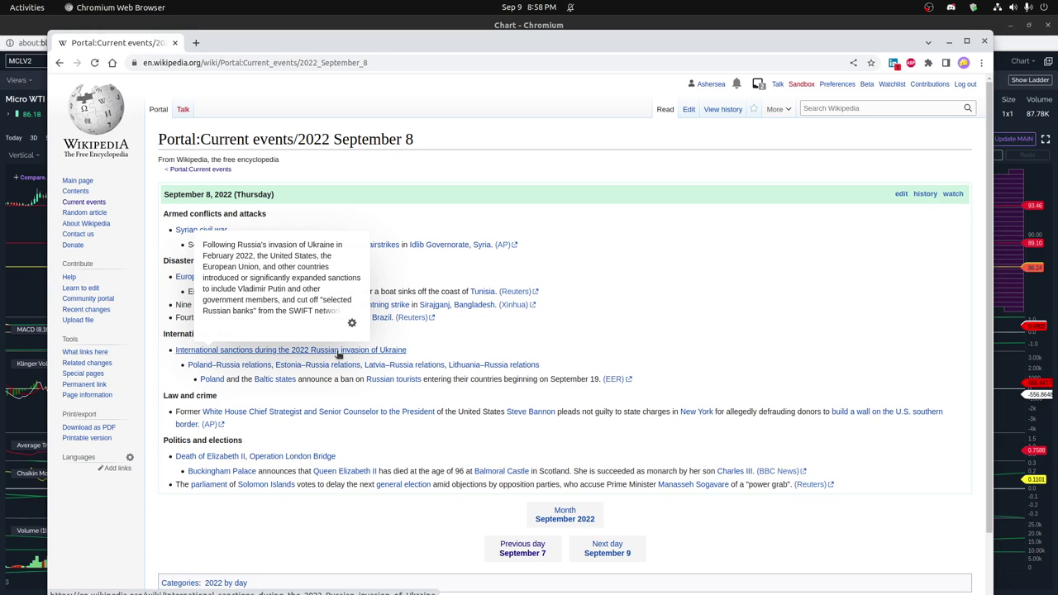
{"action": "key", "text": "ctrl+w"}
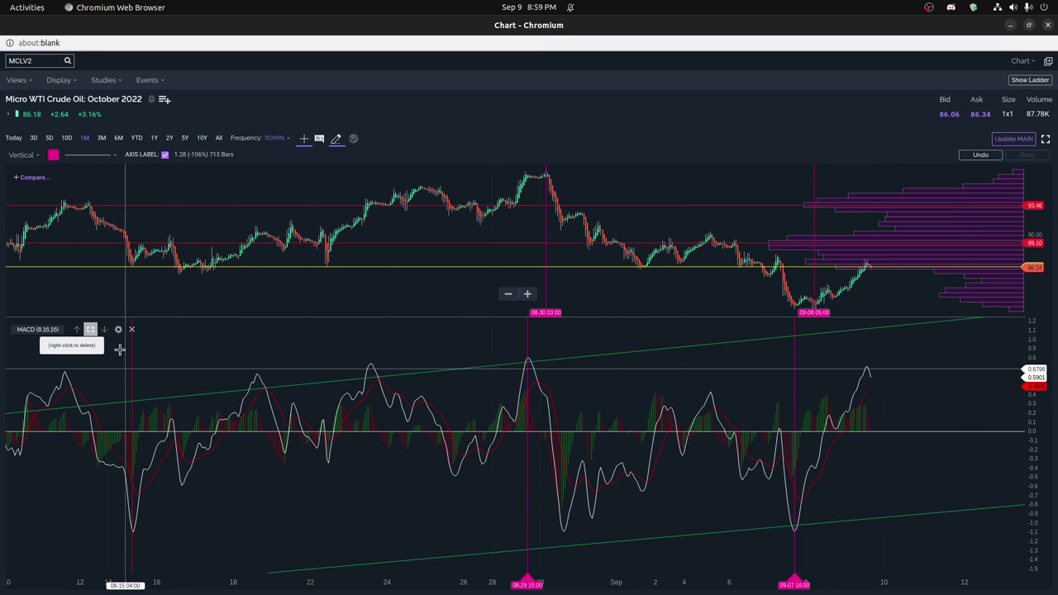
Step: Select the 86.24 price line, then switch to the 17 August 2022 Wikipedia page
{"action": "left_click", "coordinate": [197, 266]}
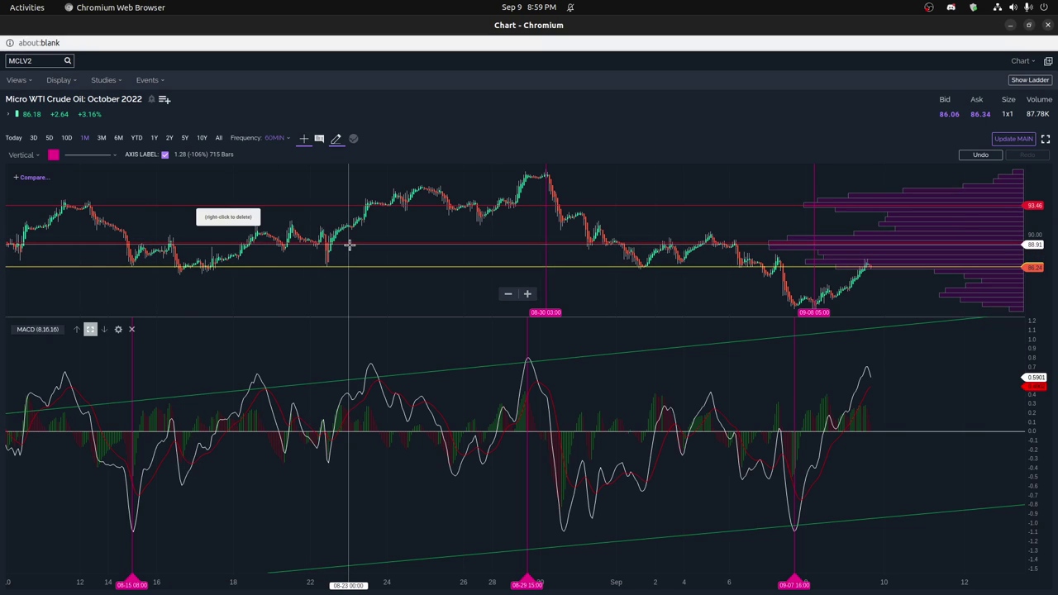
{"action": "key", "text": "alt+Tab"}
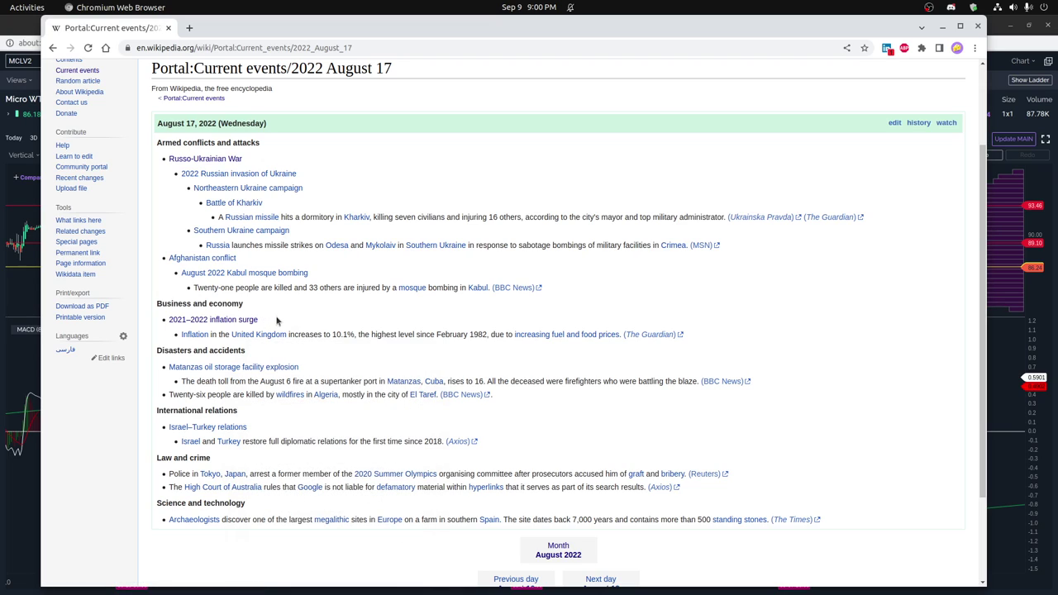
Step: Change the URL date from August_17 to August_16 and read the 16 August 2022 page
{"action": "left_click", "coordinate": [416, 48]}
{"action": "left_click", "coordinate": [416, 49]}
{"action": "key", "text": "BackSpace"}
{"action": "type", "text": "6"}
{"action": "key", "text": "Return"}
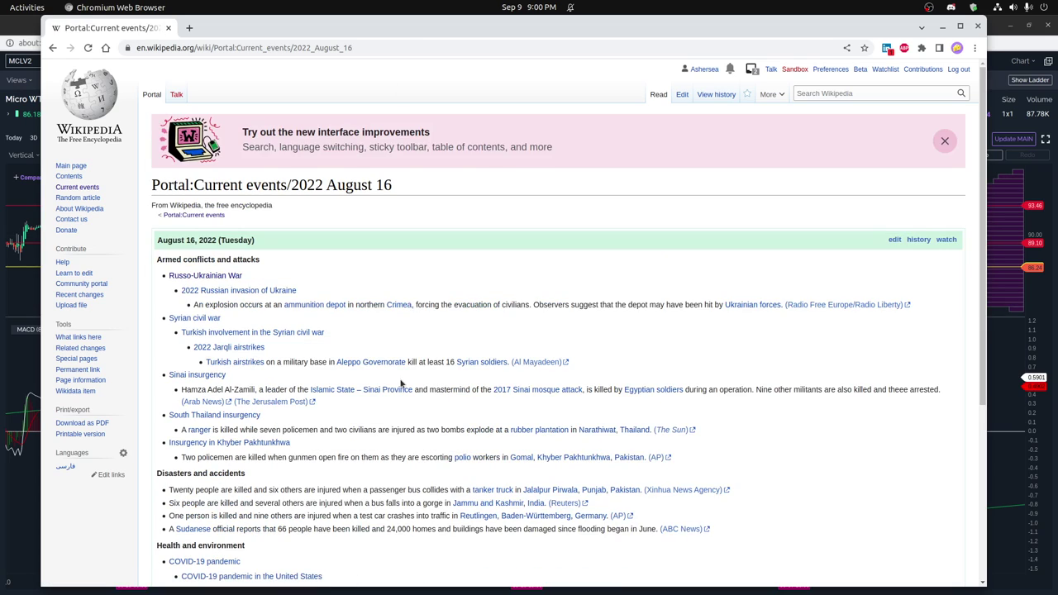
{"action": "scroll", "coordinate": [396, 383], "scroll_direction": "down", "scroll_amount": 2}
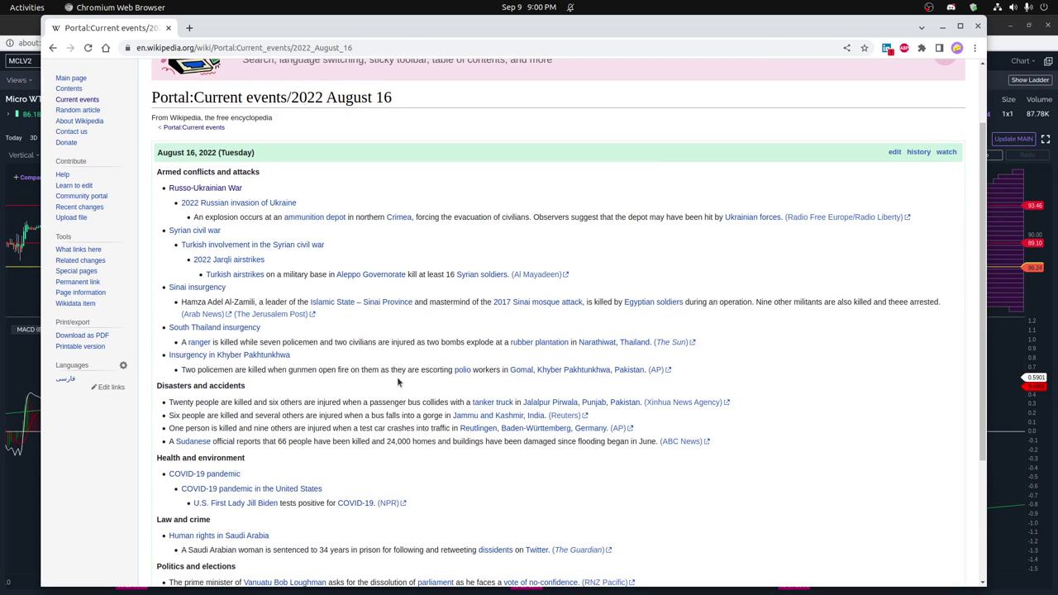
{"action": "scroll", "coordinate": [396, 381], "scroll_direction": "down", "scroll_amount": 1}
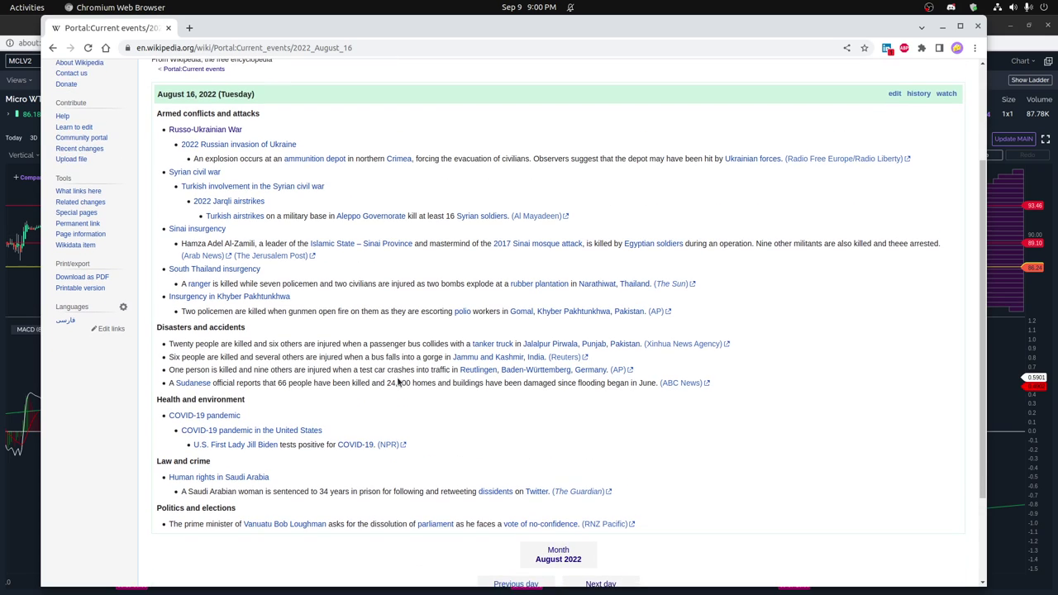
{"action": "scroll", "coordinate": [396, 382], "scroll_direction": "up", "scroll_amount": 2}
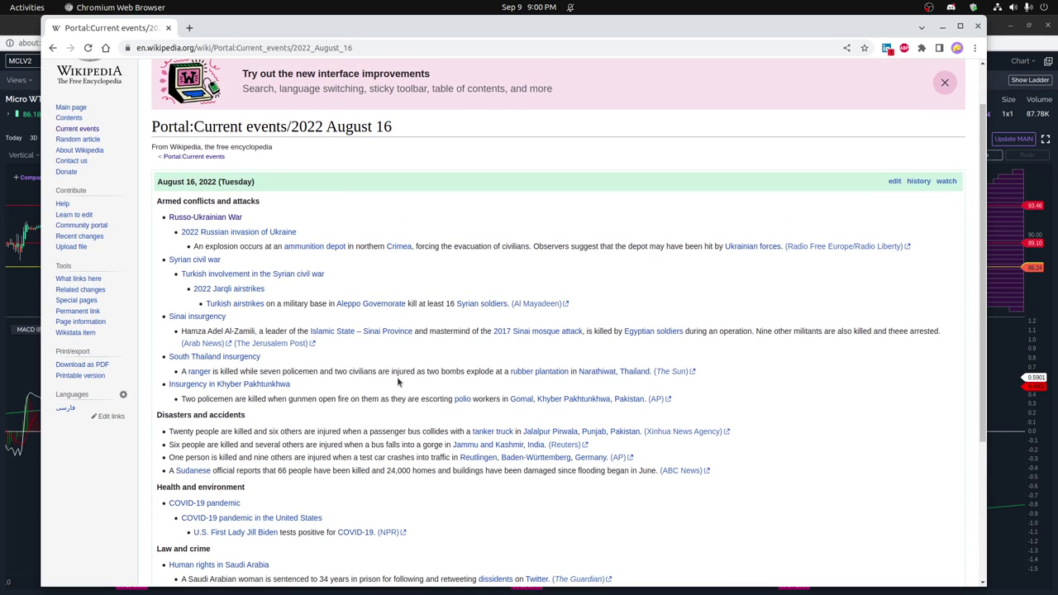